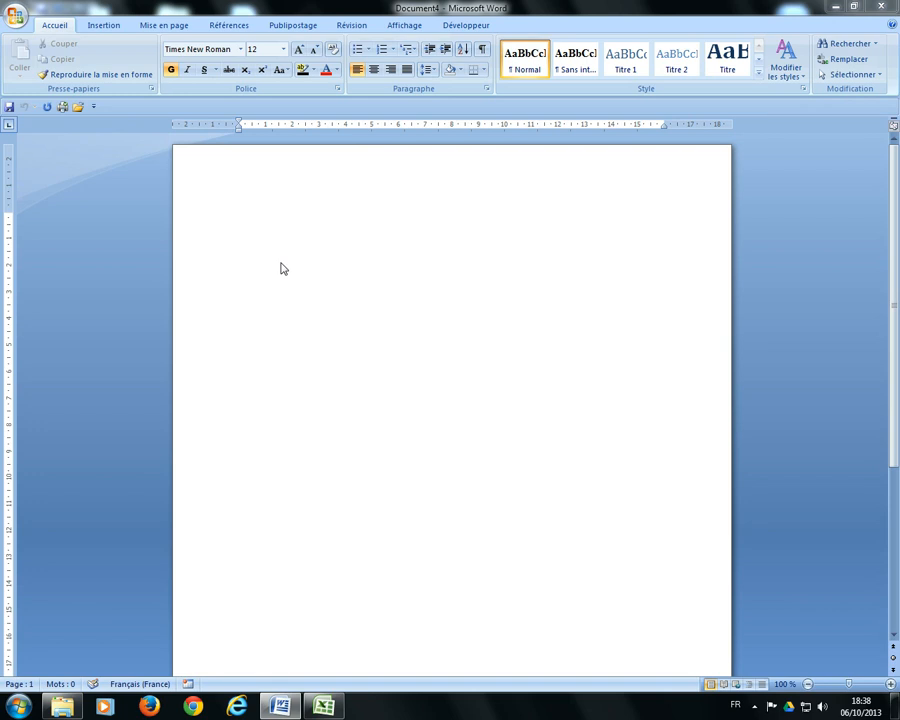
Step: Switch to the Excel workbook and examine the hotels sheet and the Groupes sheet
click(325, 709)
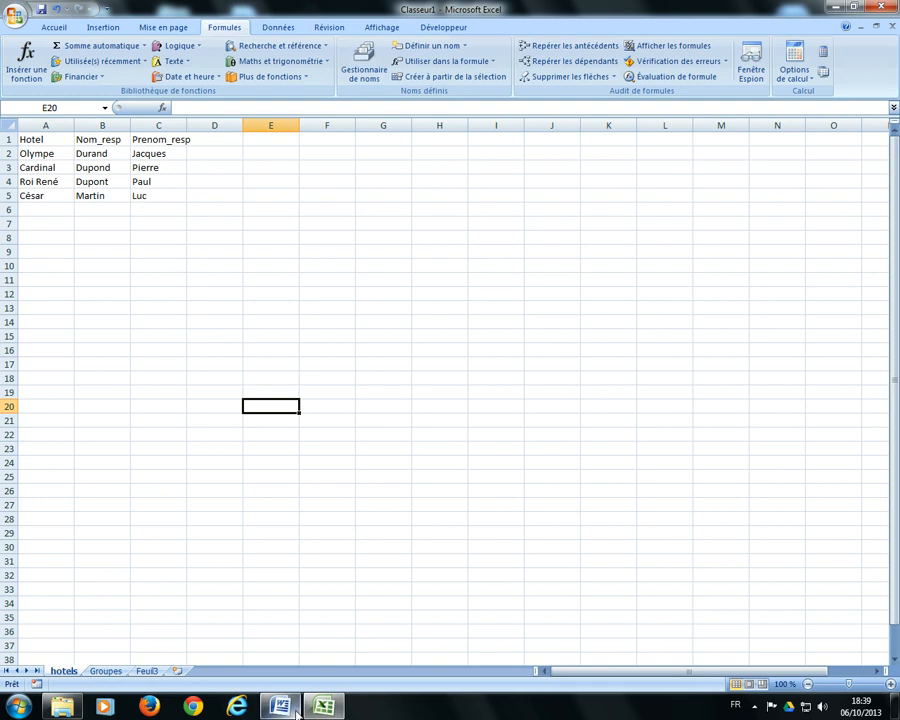
mouse_move(297, 714)
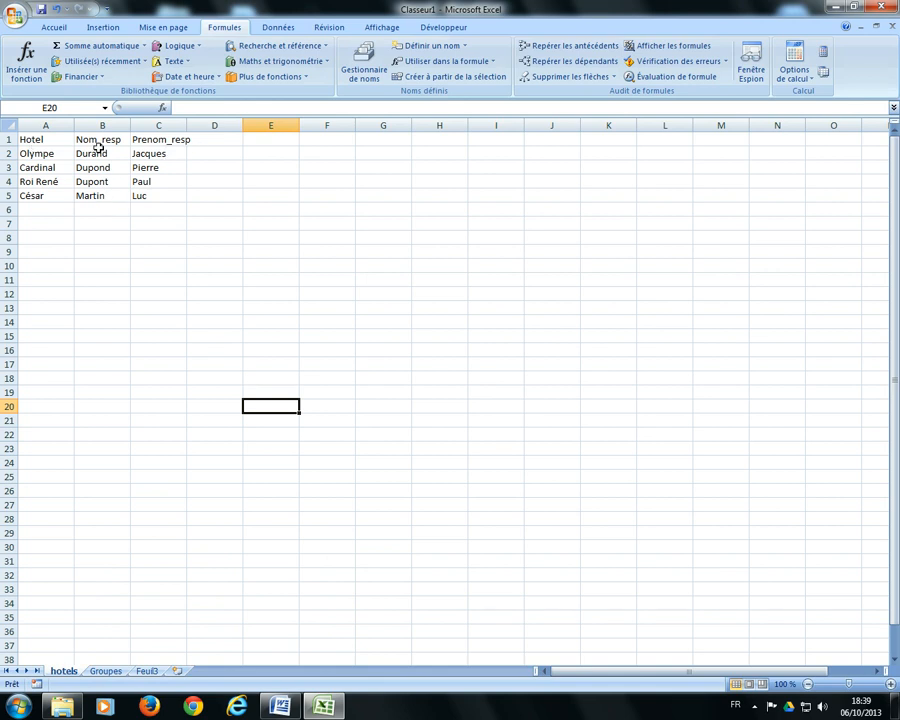
click(117, 671)
click(189, 290)
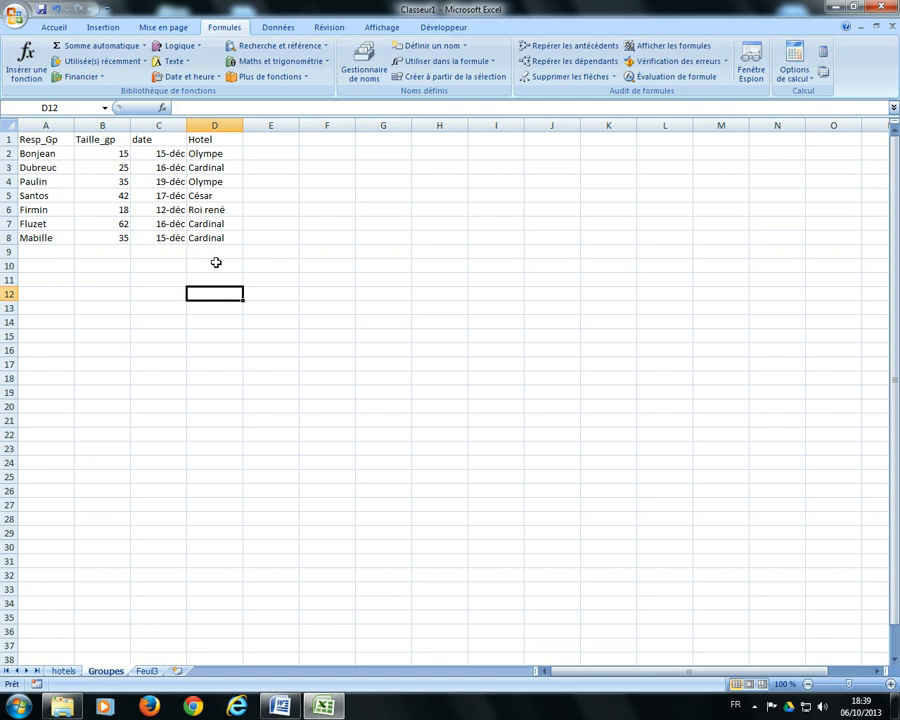
click(63, 671)
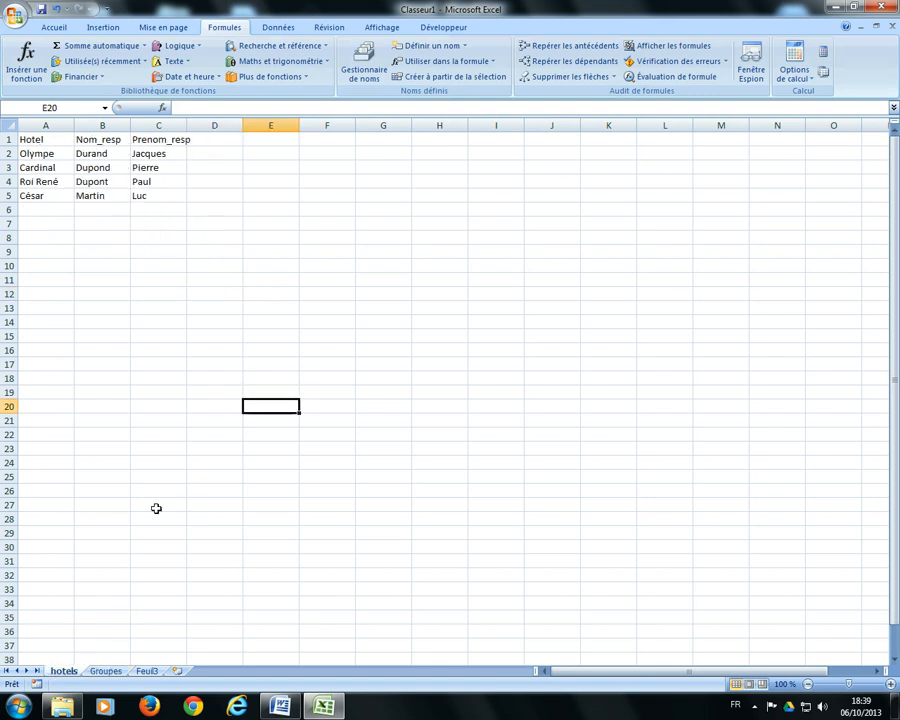
click(105, 671)
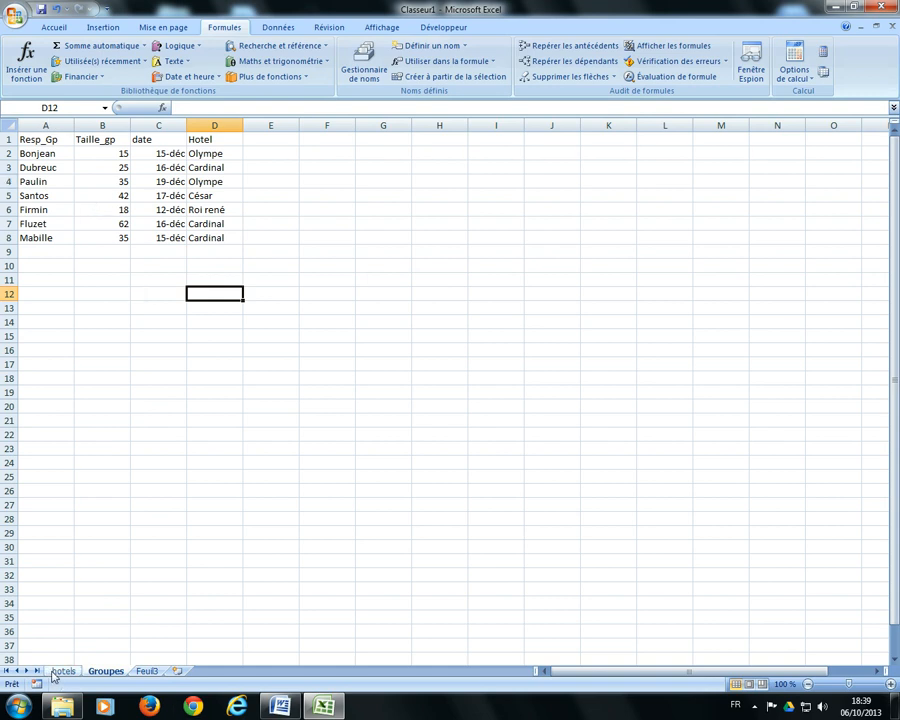
click(60, 671)
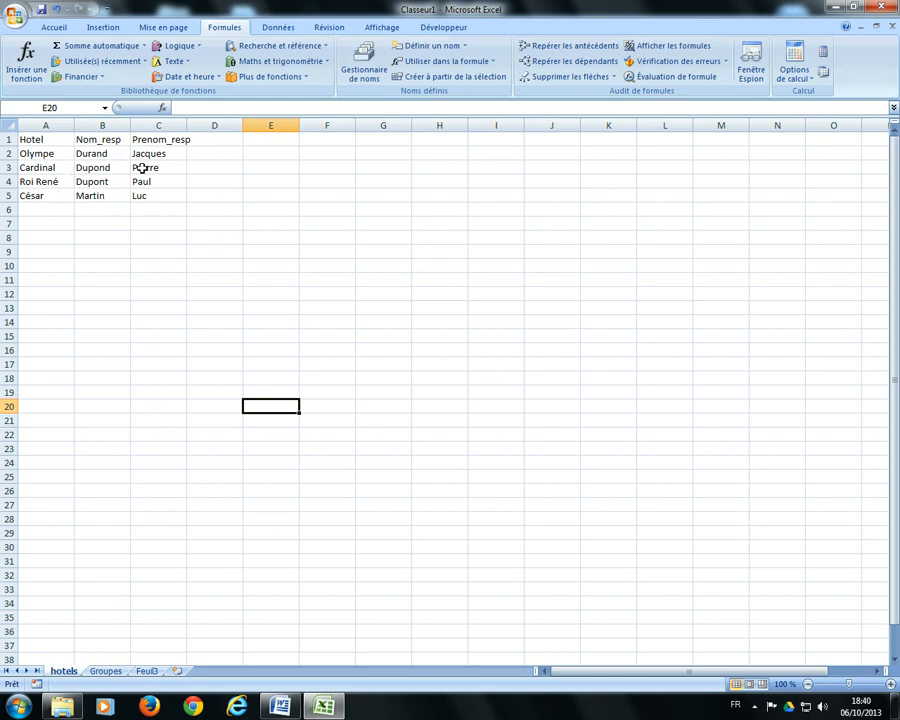
Step: Return to the blank Word document and start a mail merge of the Letters type
click(281, 706)
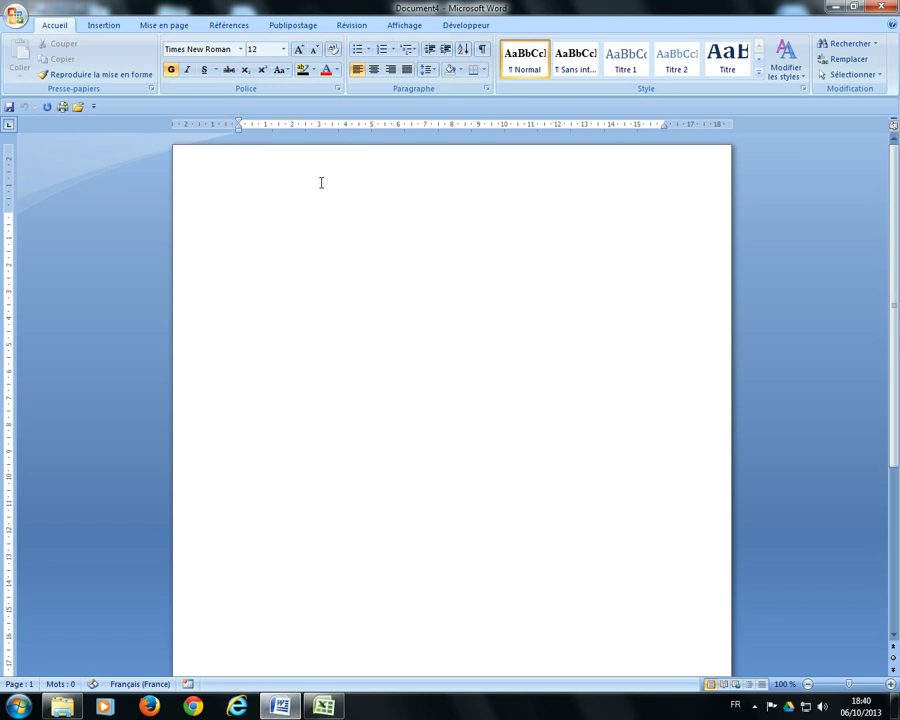
click(300, 28)
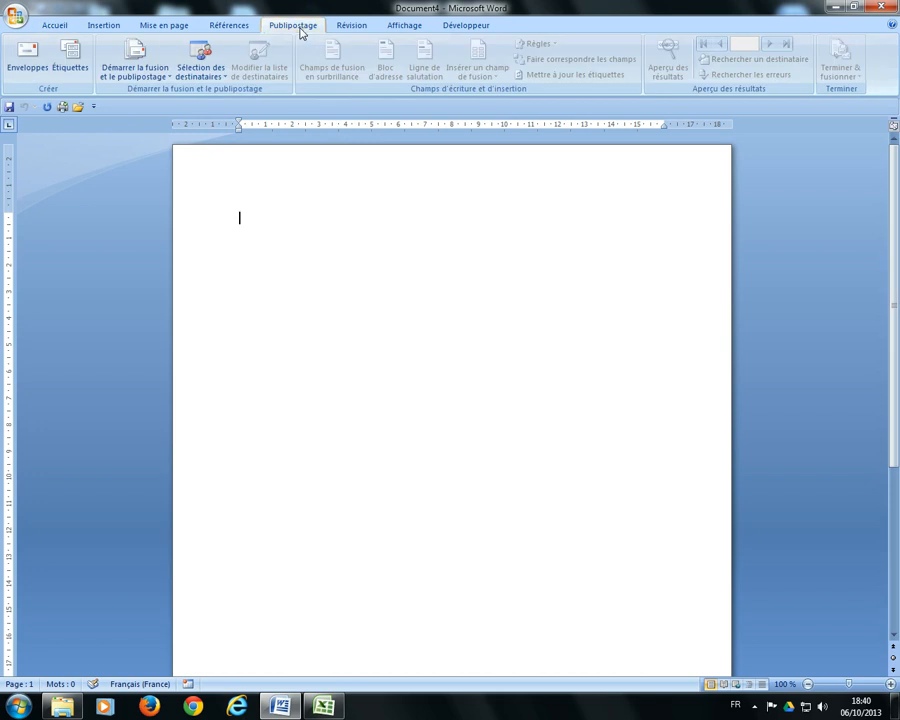
click(152, 72)
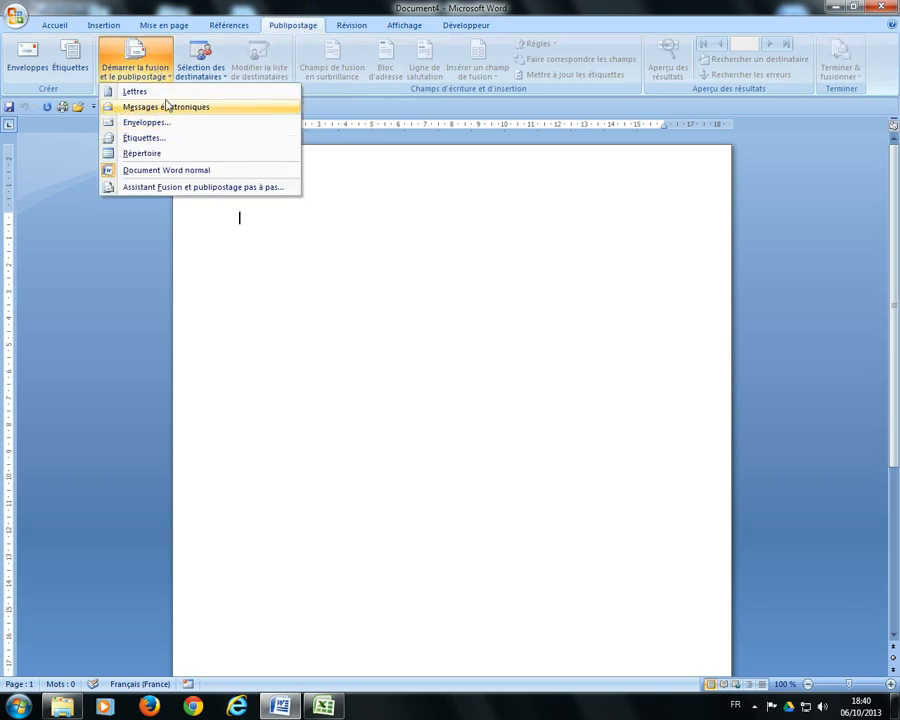
click(152, 91)
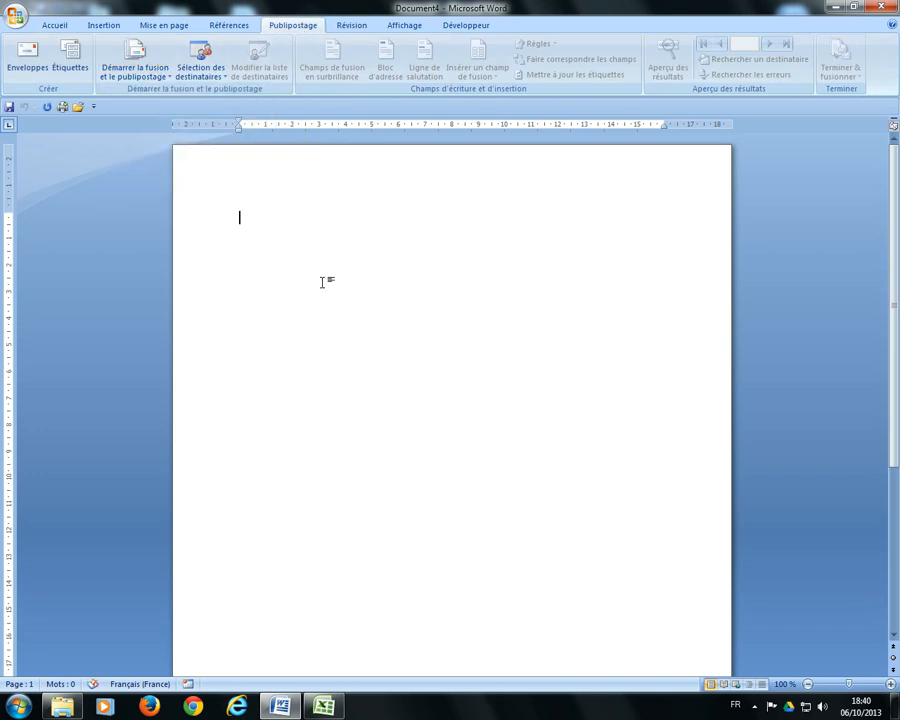
Step: Use the Hot table of Classeur1, stored in G:\Clovis\GIT\cours 2eme année, as the recipient list, with the first row as column headers
click(191, 68)
click(228, 106)
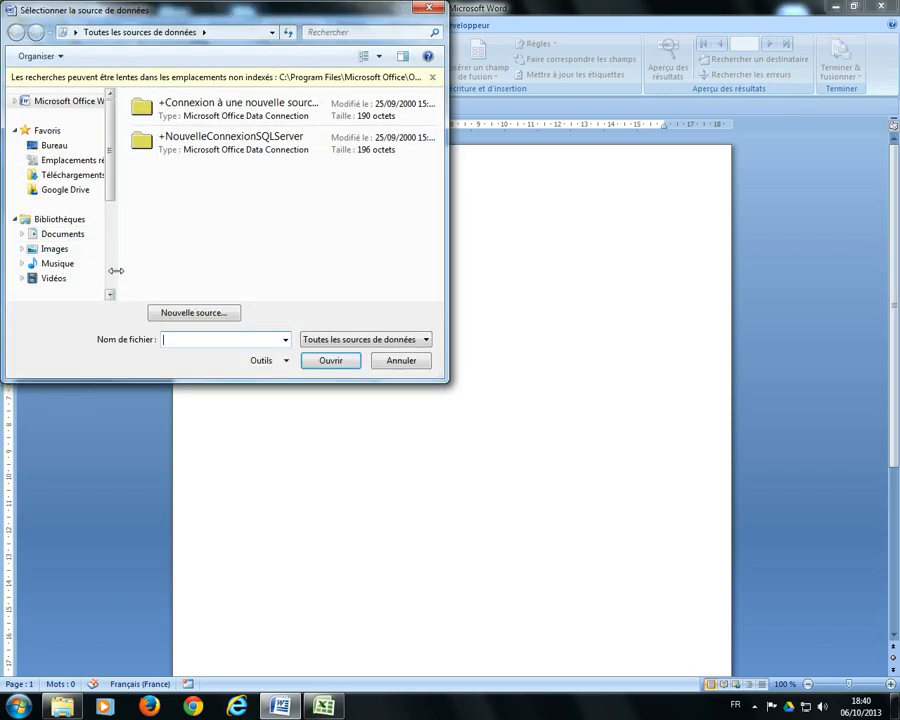
scroll(112, 281, down, 4)
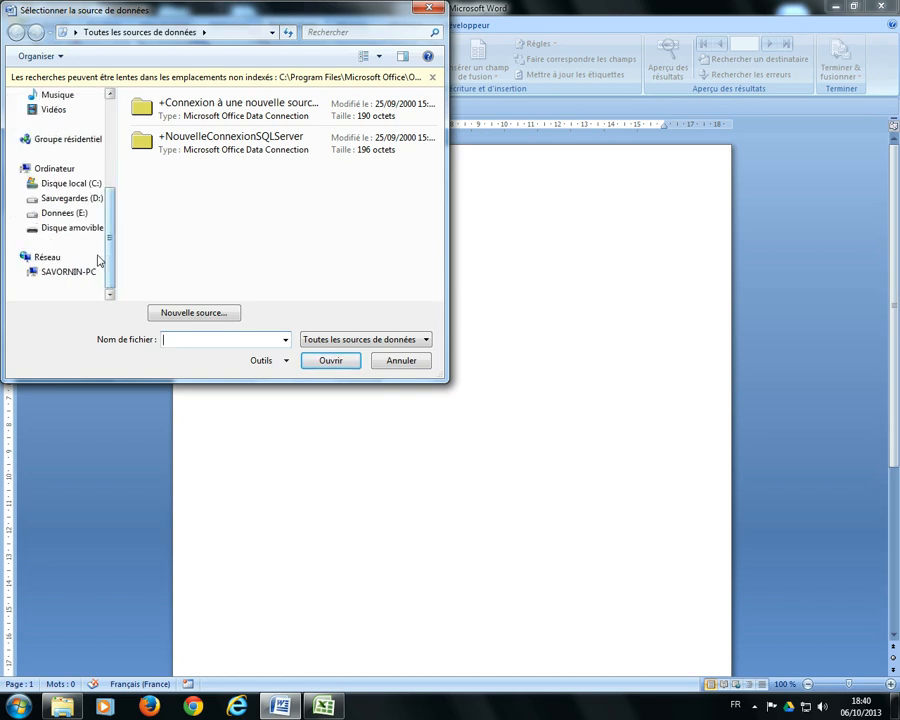
click(84, 228)
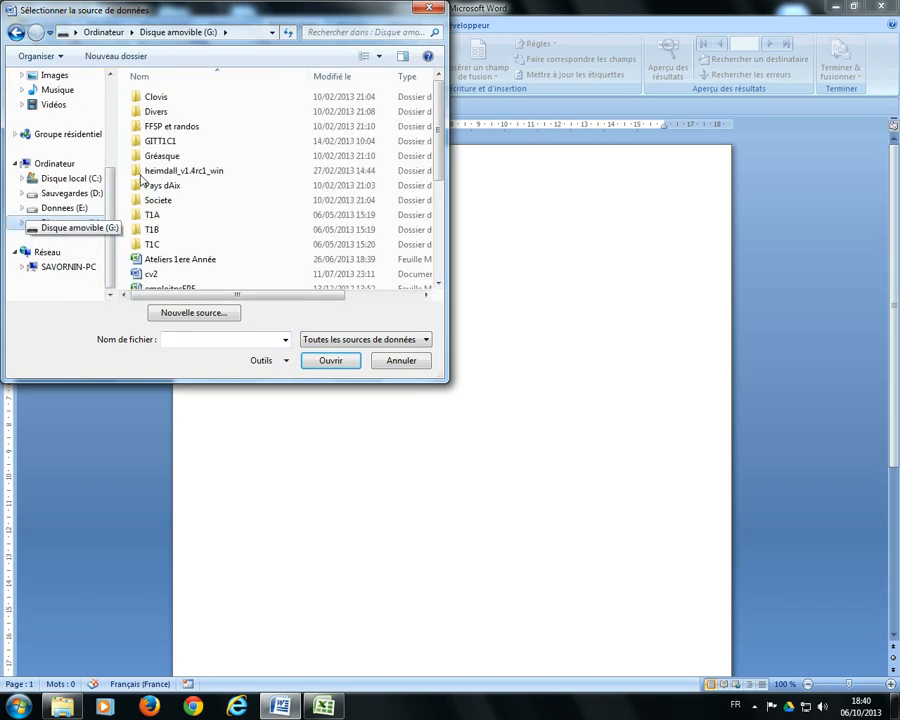
double_click(176, 100)
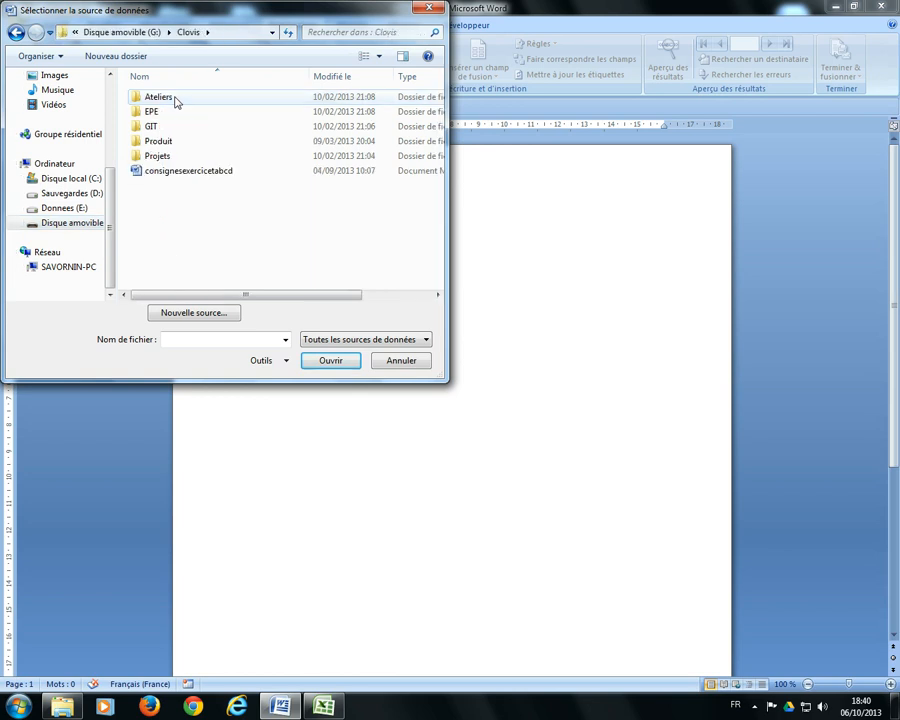
double_click(162, 128)
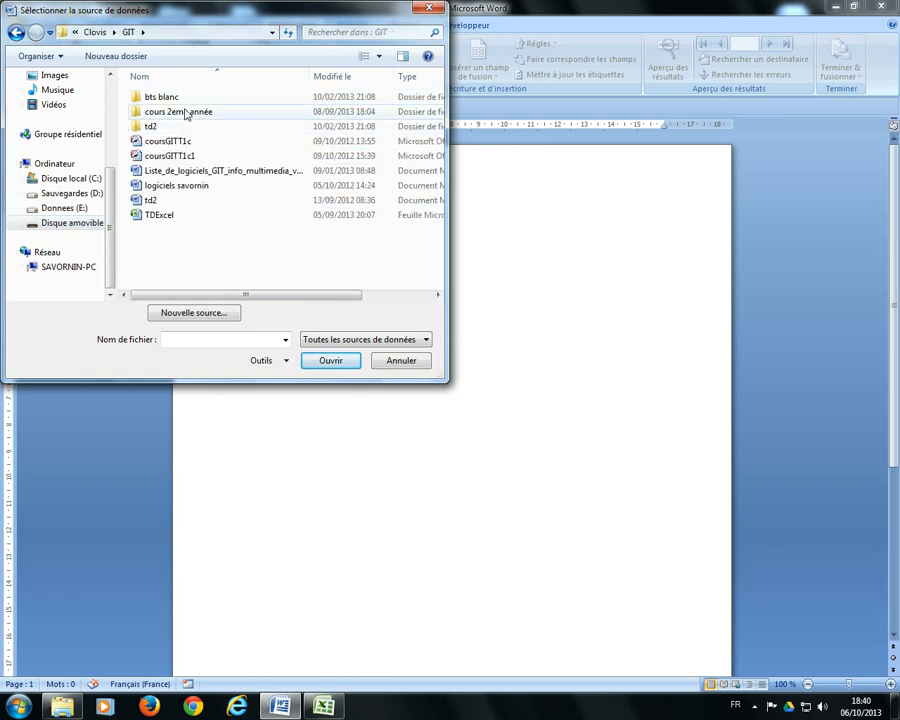
double_click(185, 113)
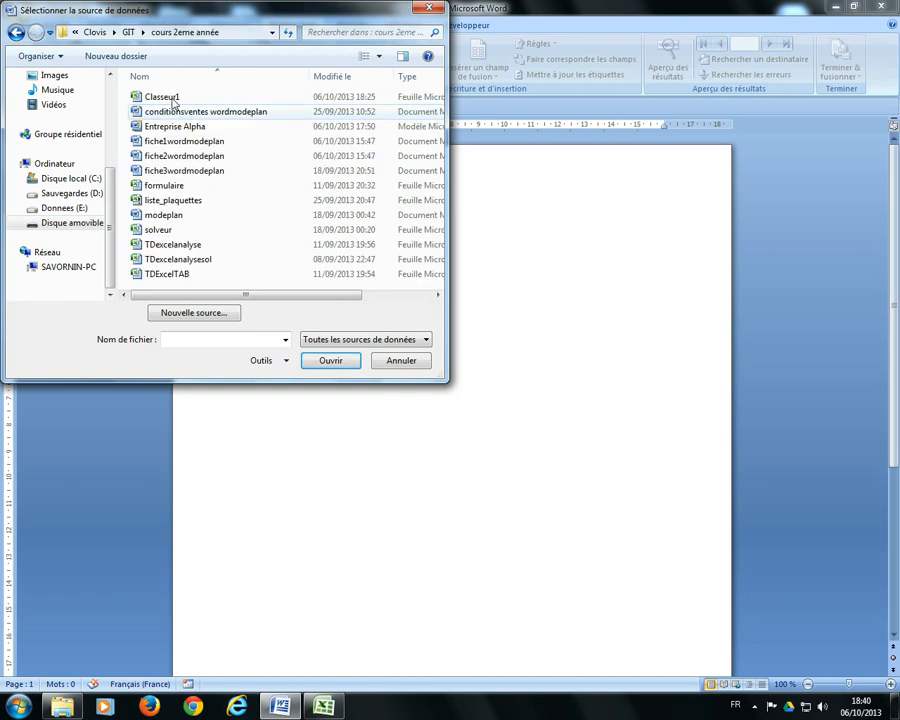
click(172, 99)
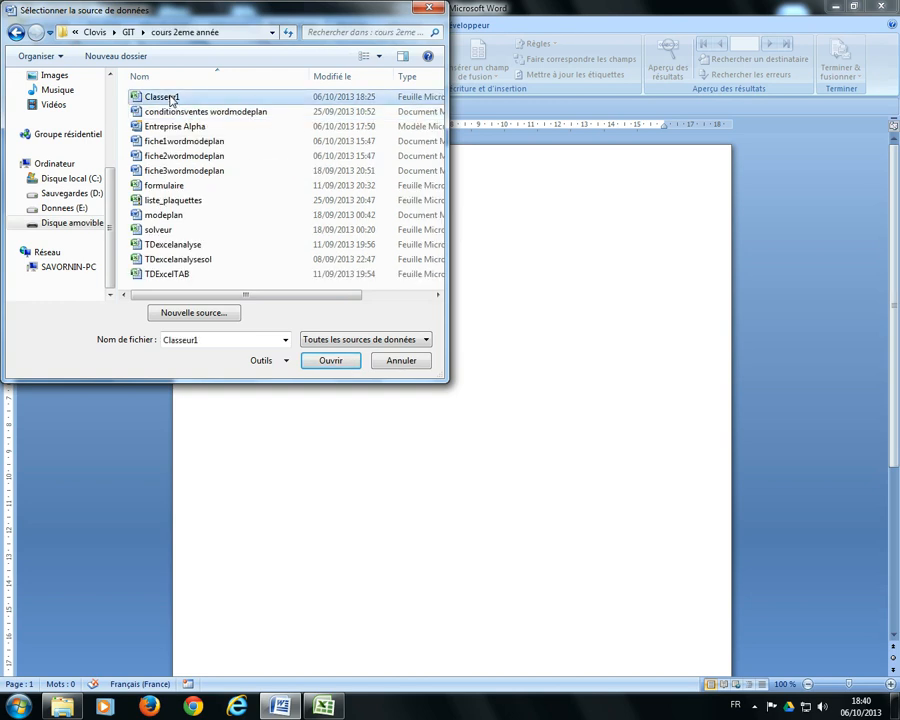
double_click(172, 99)
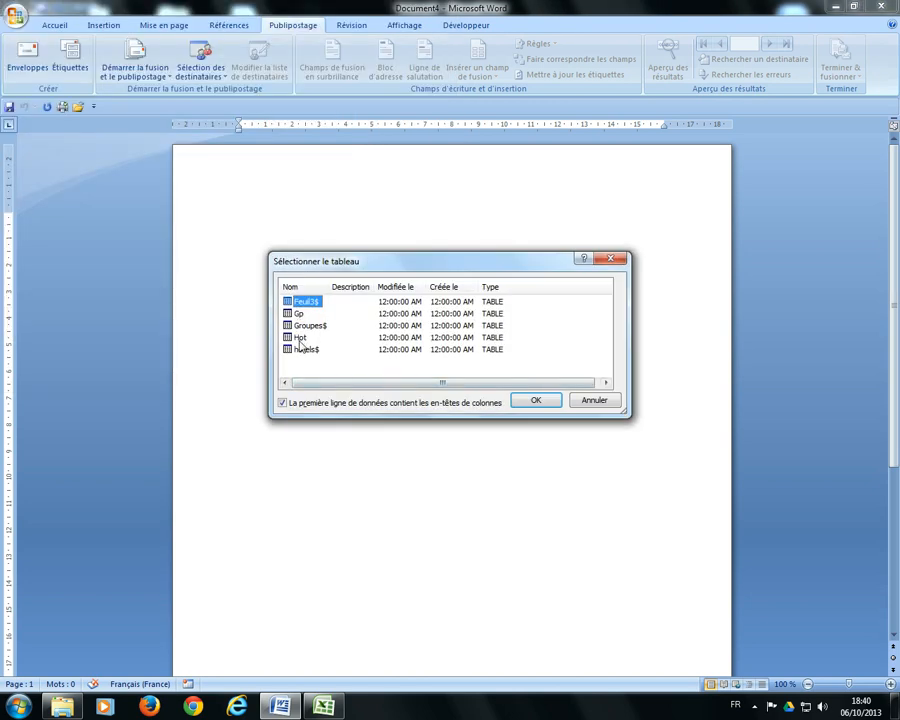
click(299, 339)
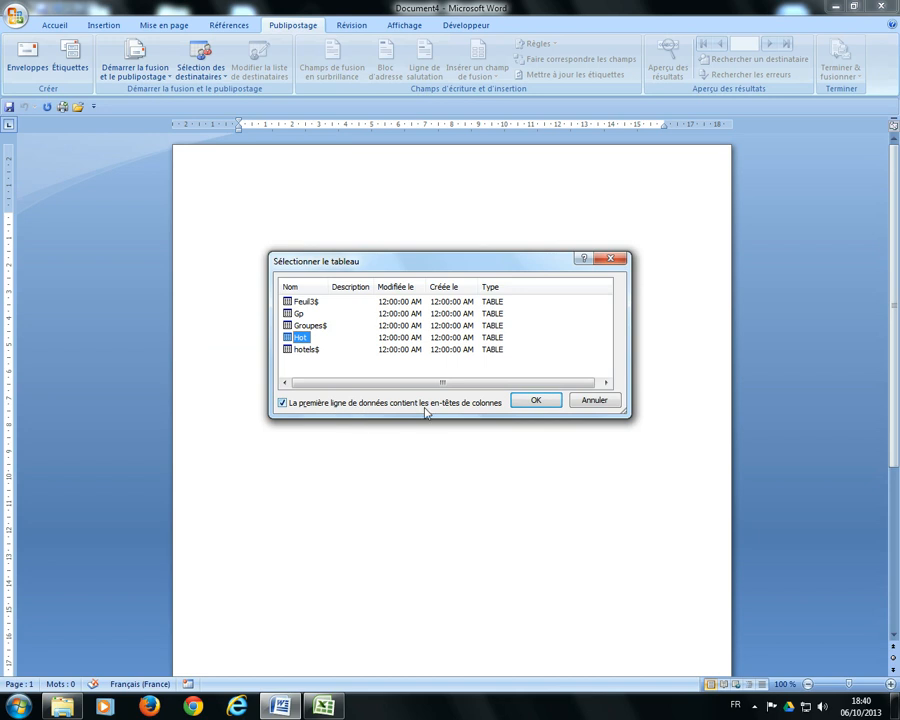
click(536, 401)
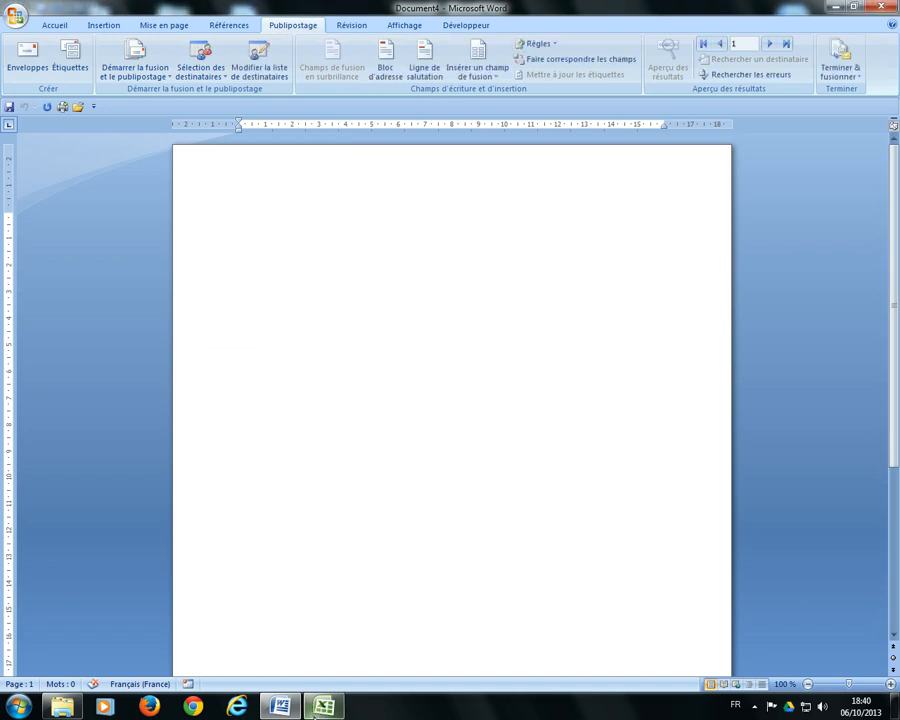
Step: Switch to the Excel workbook and check the range name of cells A1:C5 on the hotels sheet
mouse_move(322, 708)
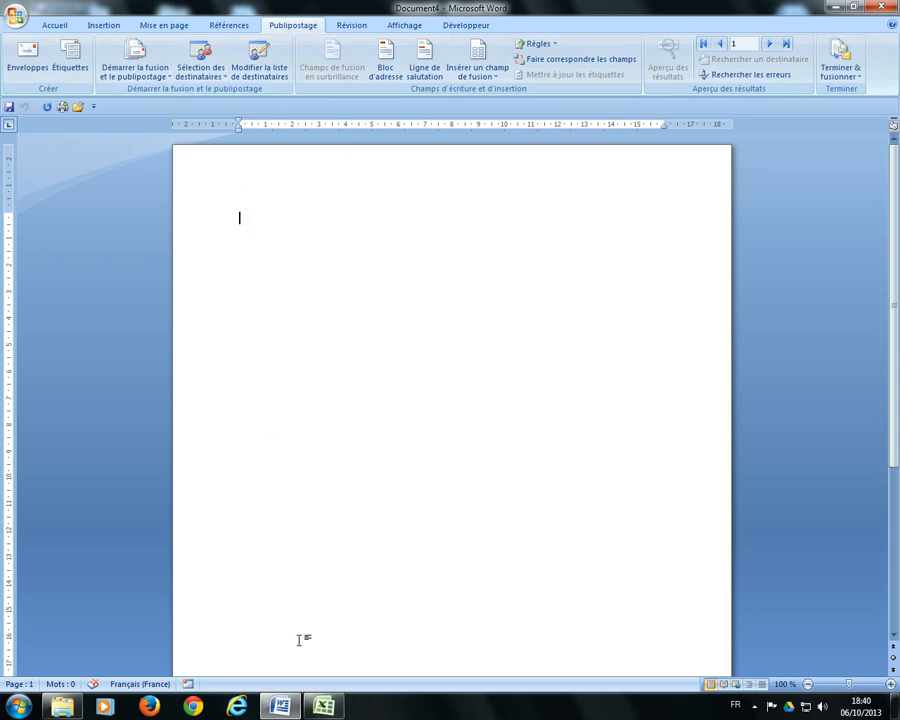
click(324, 708)
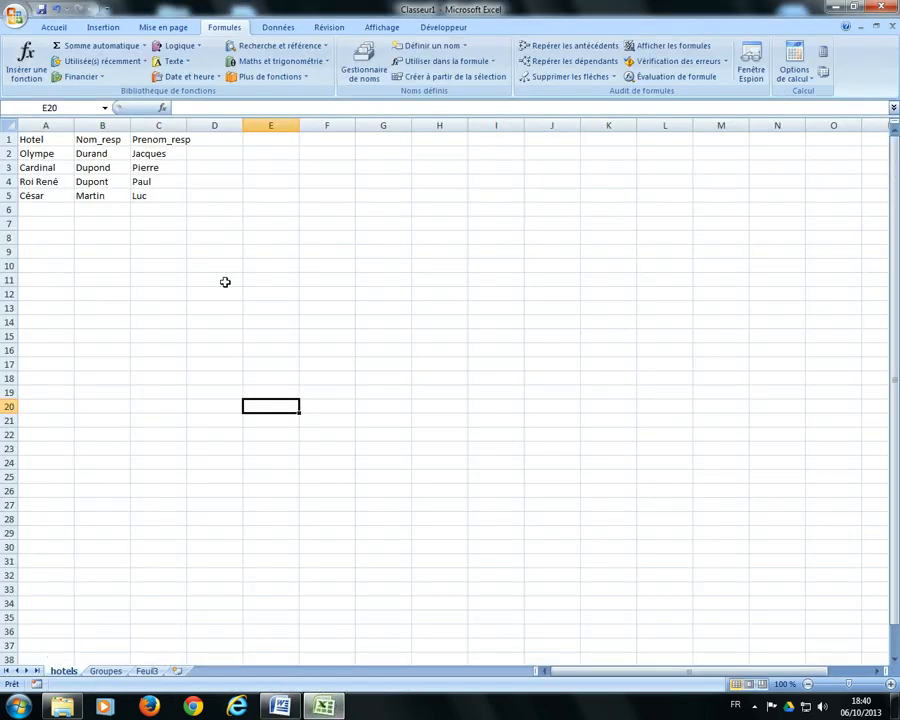
drag(180, 194, 23, 131)
text(Hot)
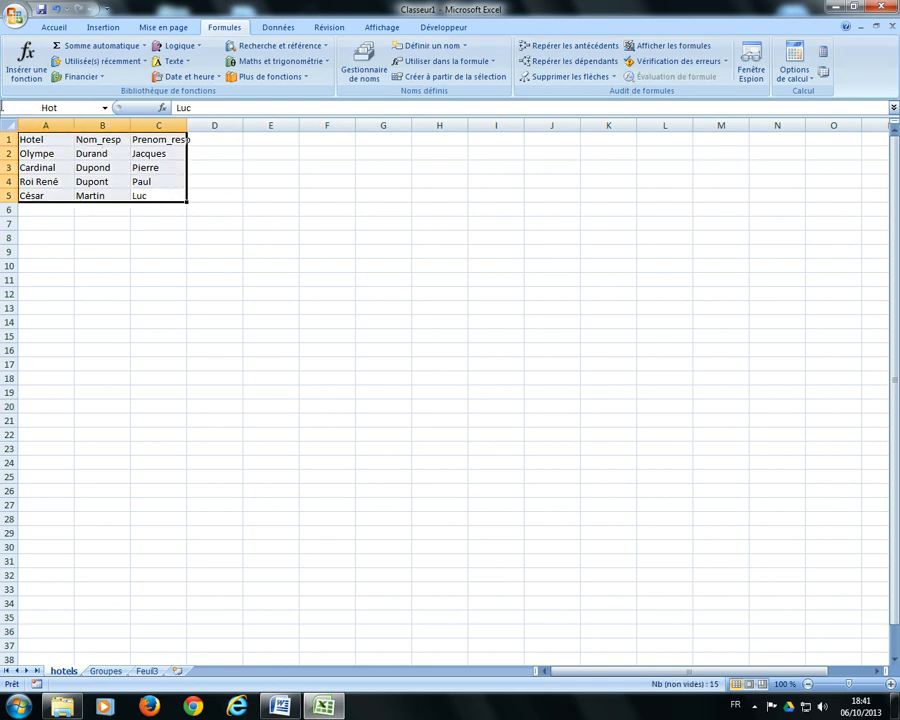
click(276, 629)
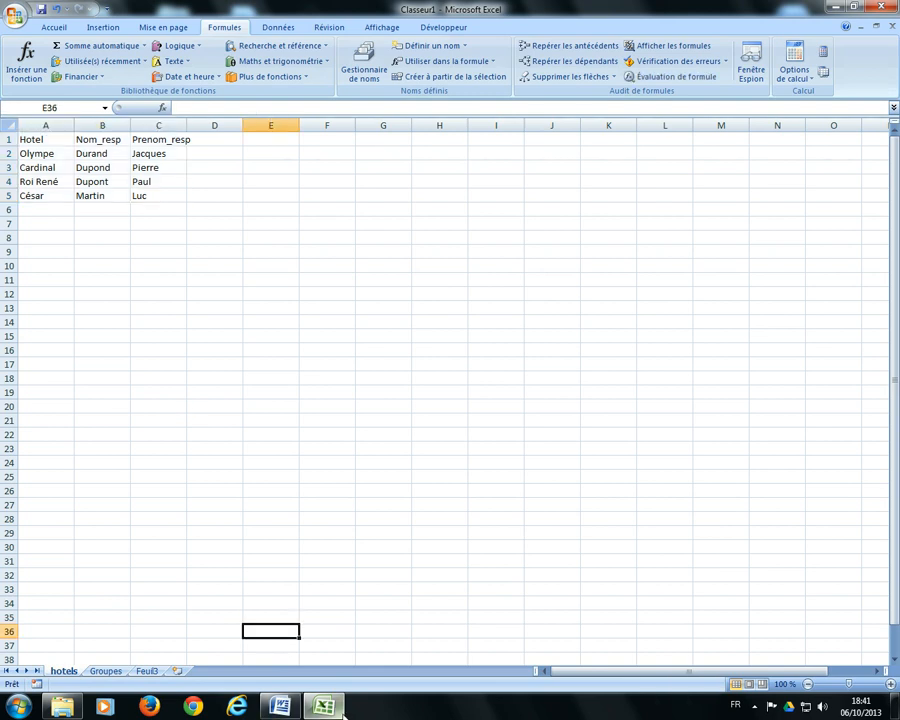
mouse_move(330, 712)
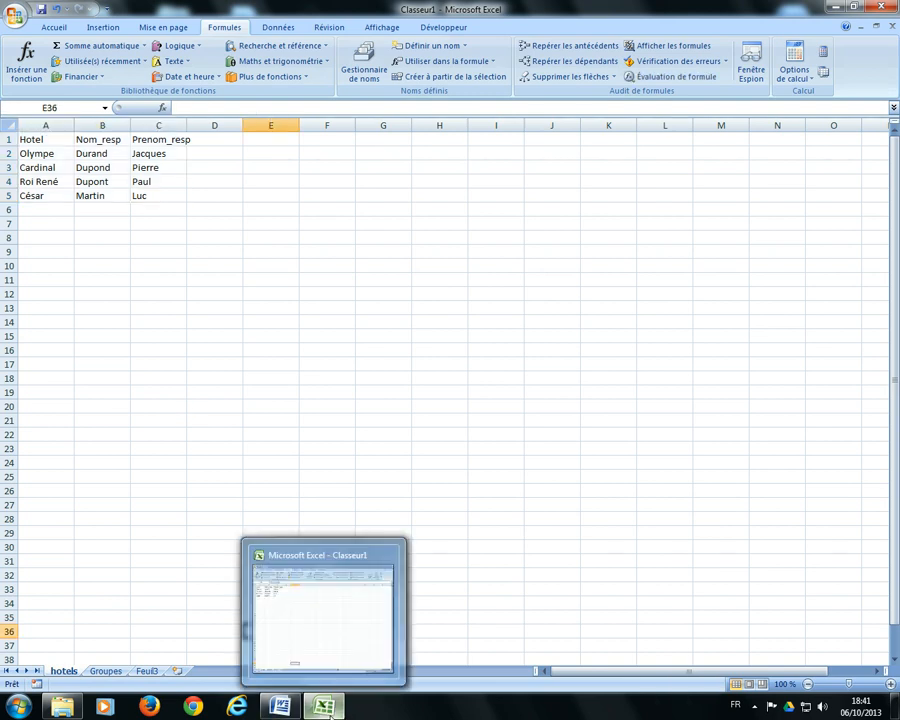
Step: Back in Word, insert the merge fields Prenom_resp and Nom_resp on the first line and Hotel on the second line
click(278, 705)
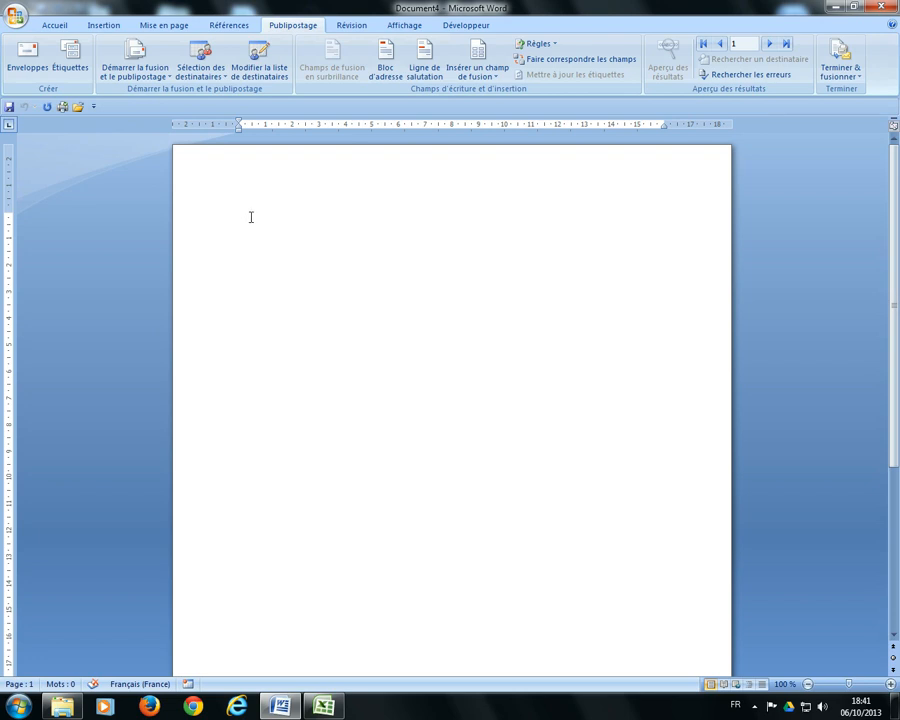
click(479, 74)
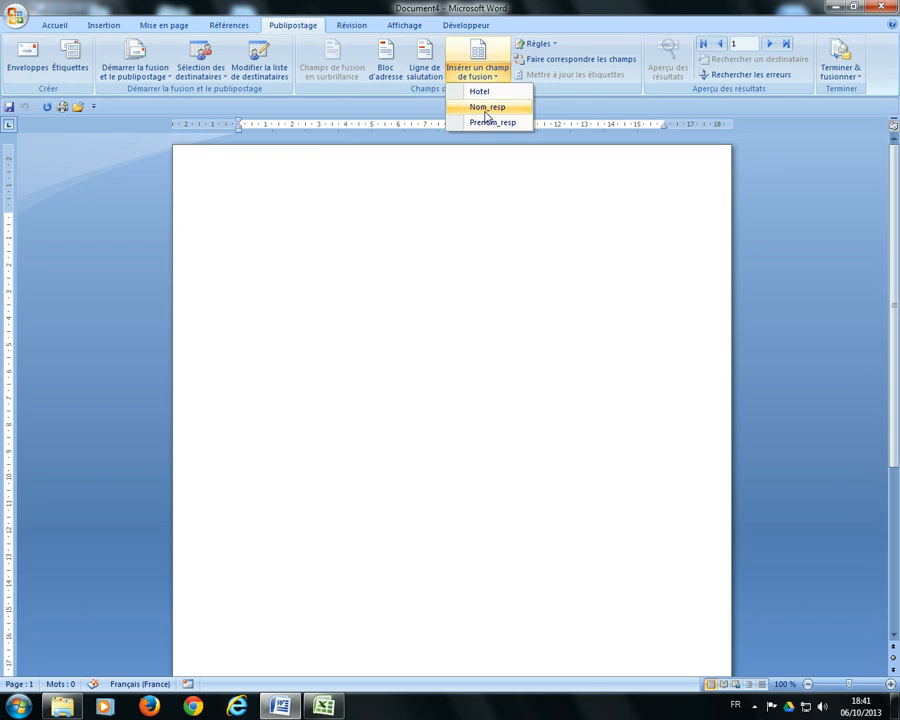
click(490, 122)
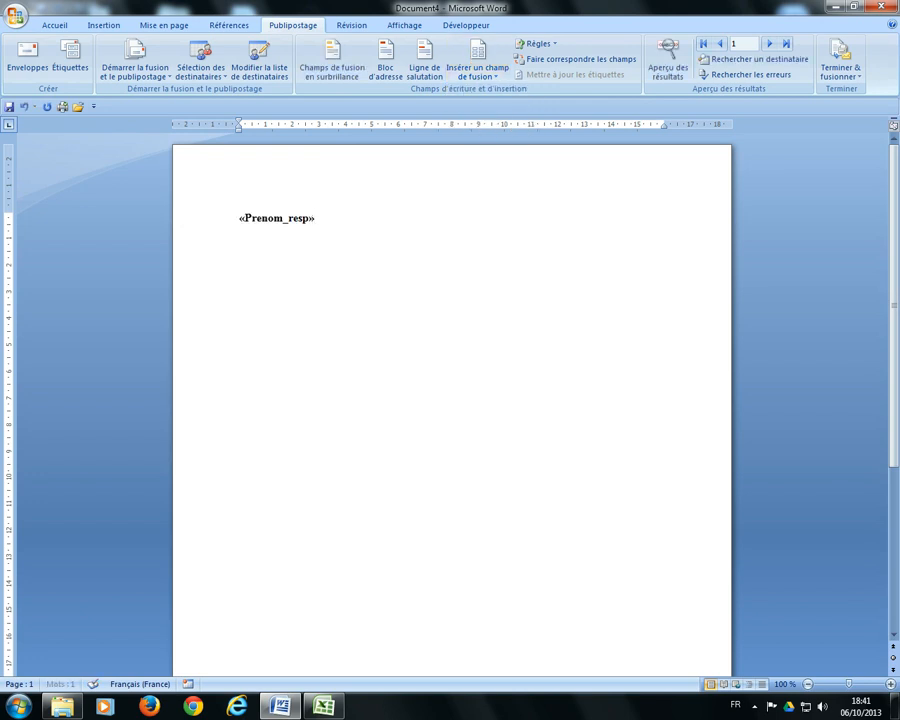
click(490, 75)
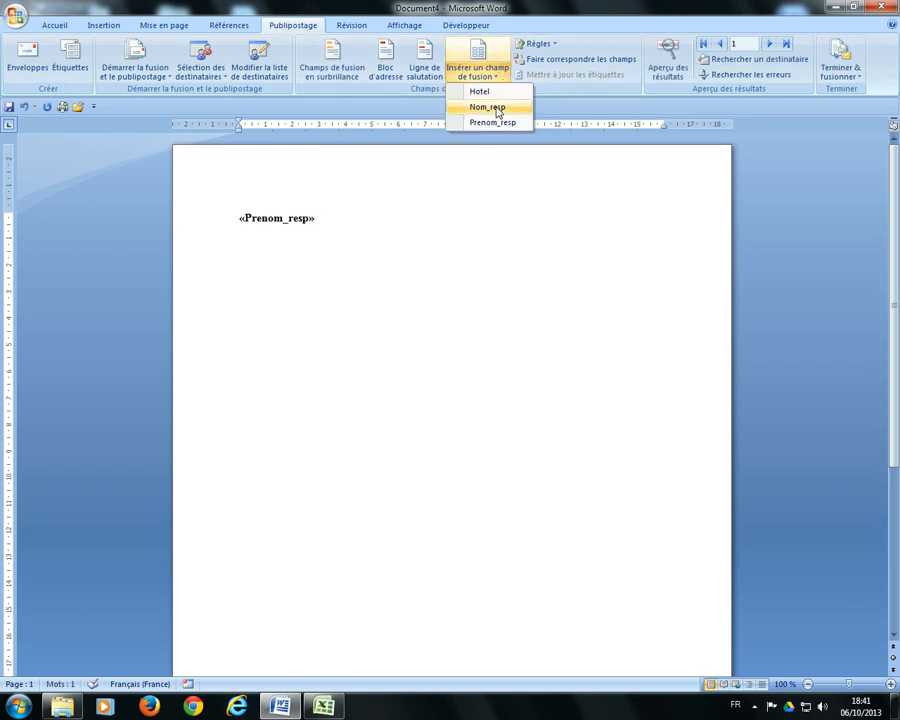
click(490, 107)
key(Return)
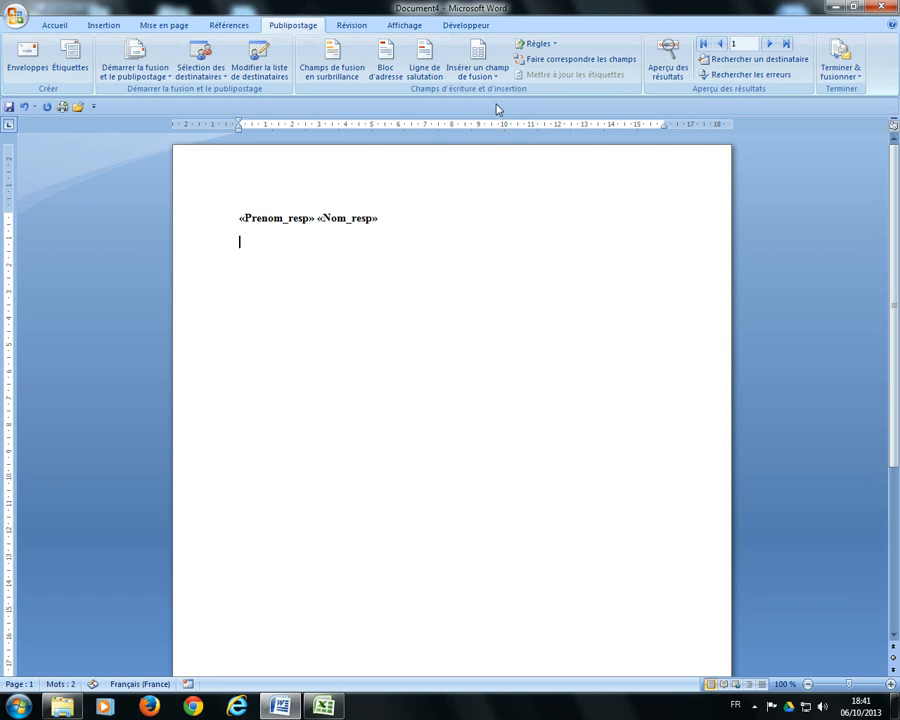
click(478, 74)
click(488, 93)
Step: Apply the no-spacing style (Sans interligne) to all the merge fields and remove their bold formatting
key(ctrl+a)
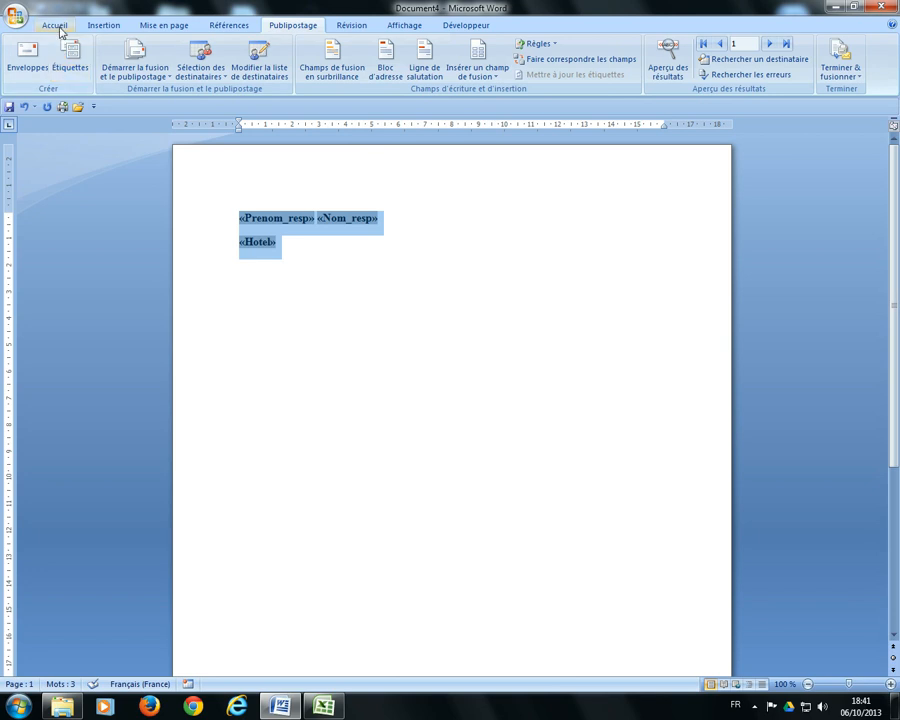
click(54, 25)
click(595, 62)
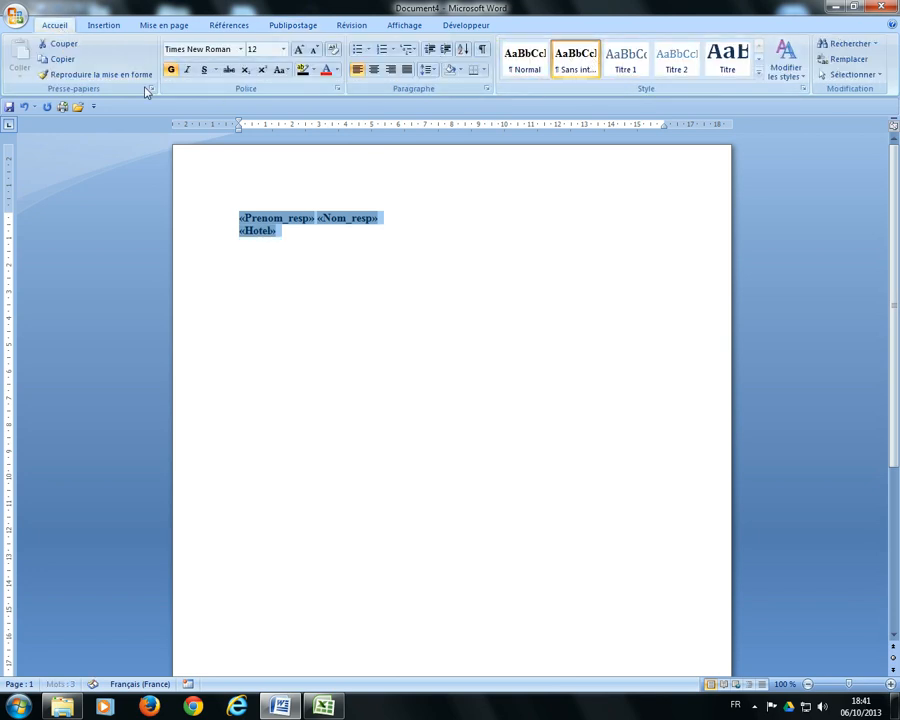
click(171, 69)
click(348, 281)
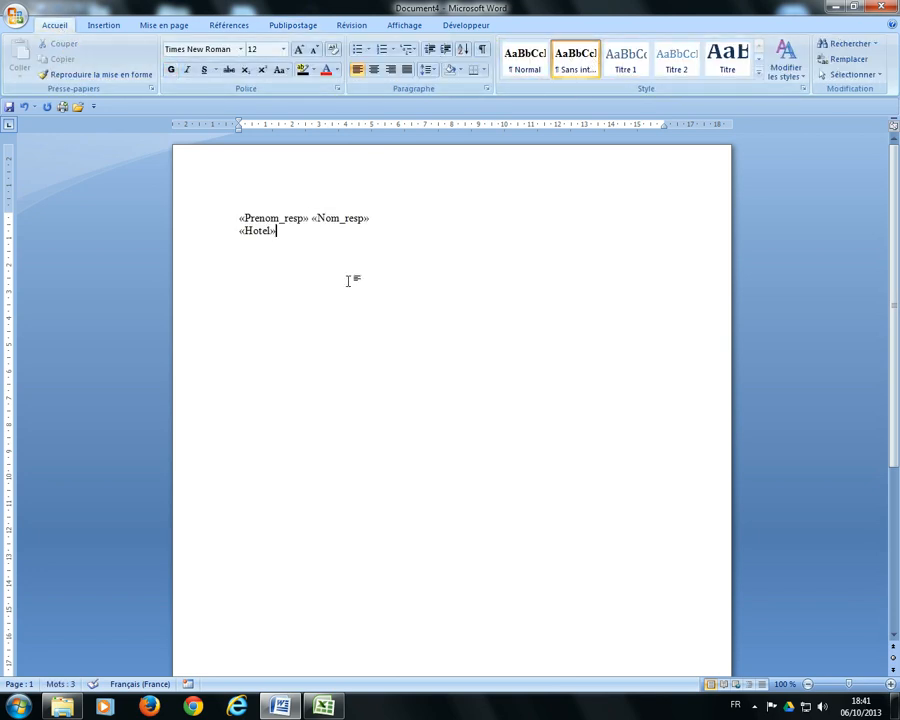
Step: Start a new paragraph after a blank line below the Hotel field, and preview the next record's merge results before redisplaying the fields
key(Return)
key(Return)
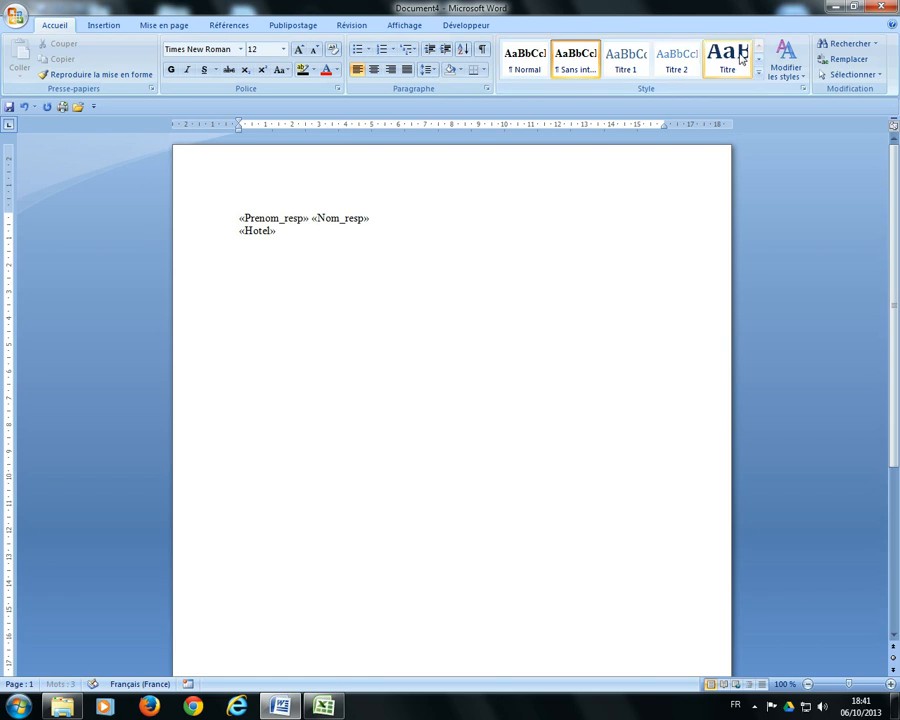
click(303, 28)
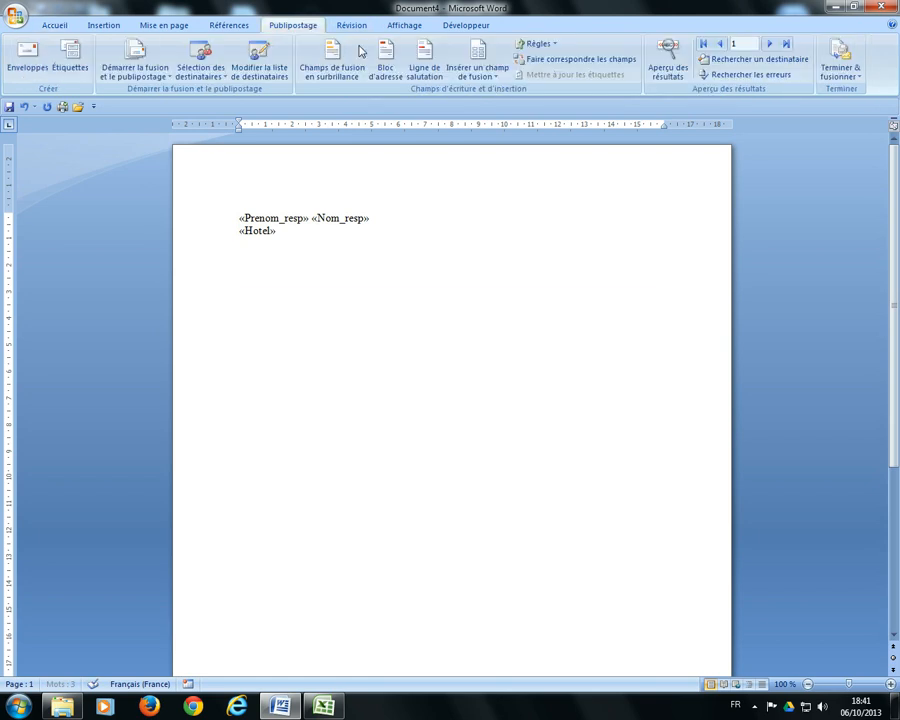
click(664, 58)
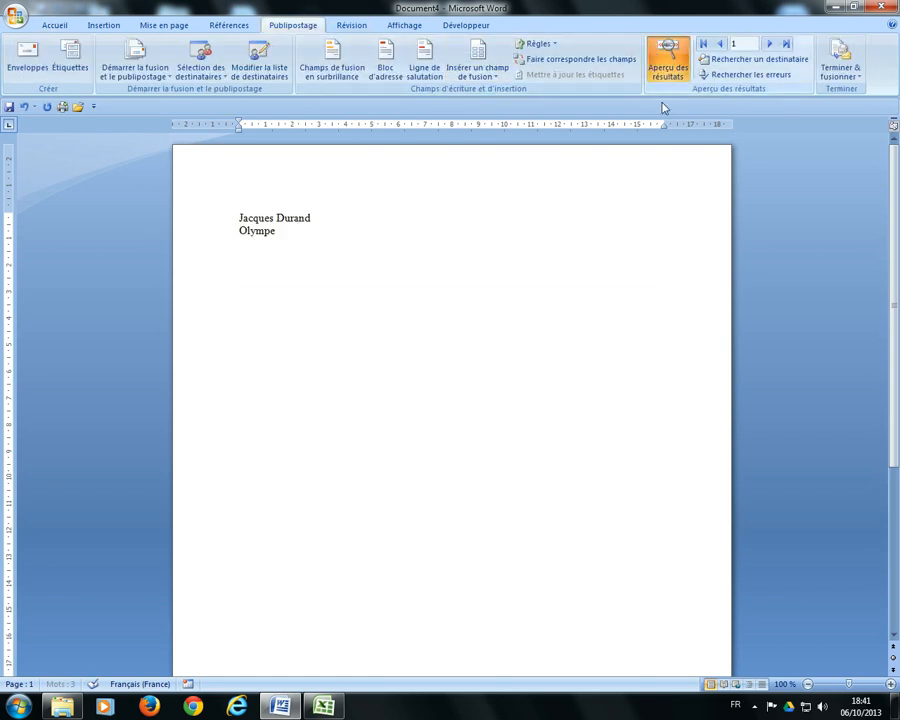
click(770, 44)
click(718, 44)
click(682, 56)
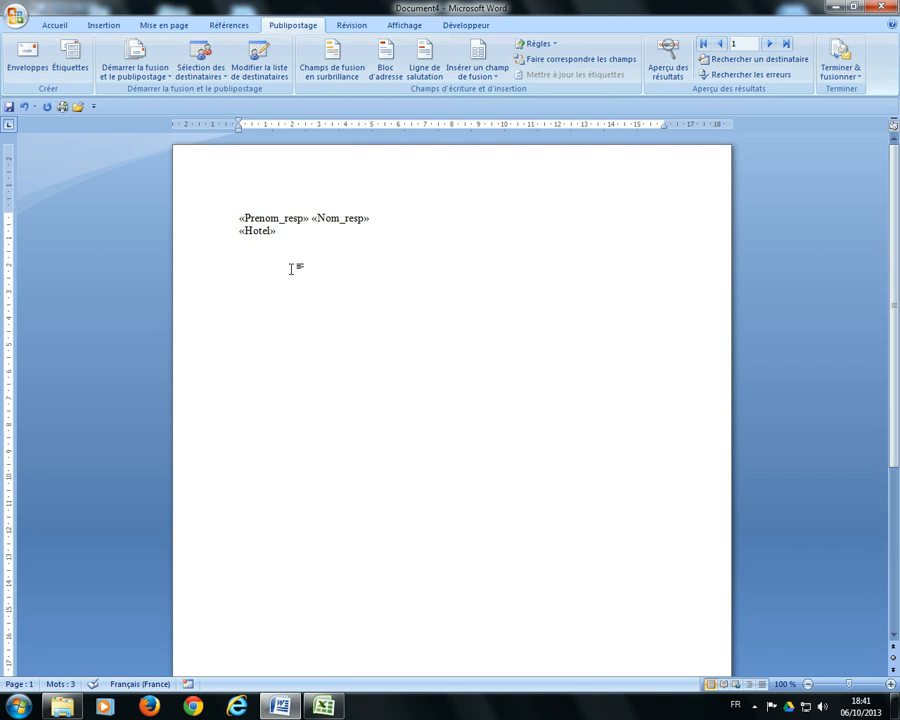
Step: Write "Voici la liste des groupes qui ont réservé dans votre hôtel :" and leave a blank line below it
text(Voici la liste des groupes qui ont réservé)
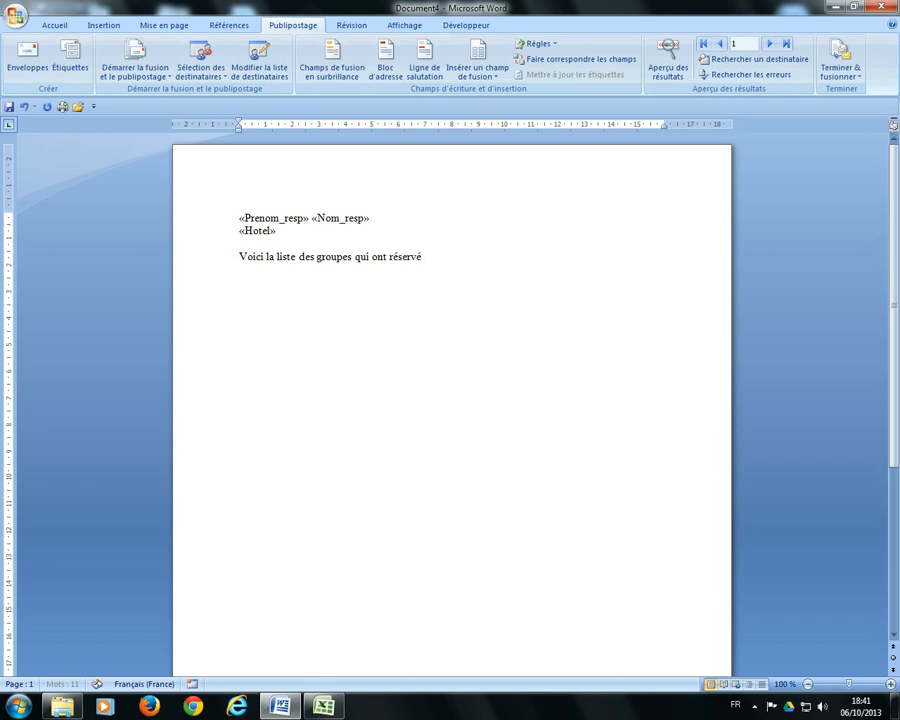
text( dans vo)
key(BackSpace)
key(BackSpace)
text(:)
key(Return)
key(Return)
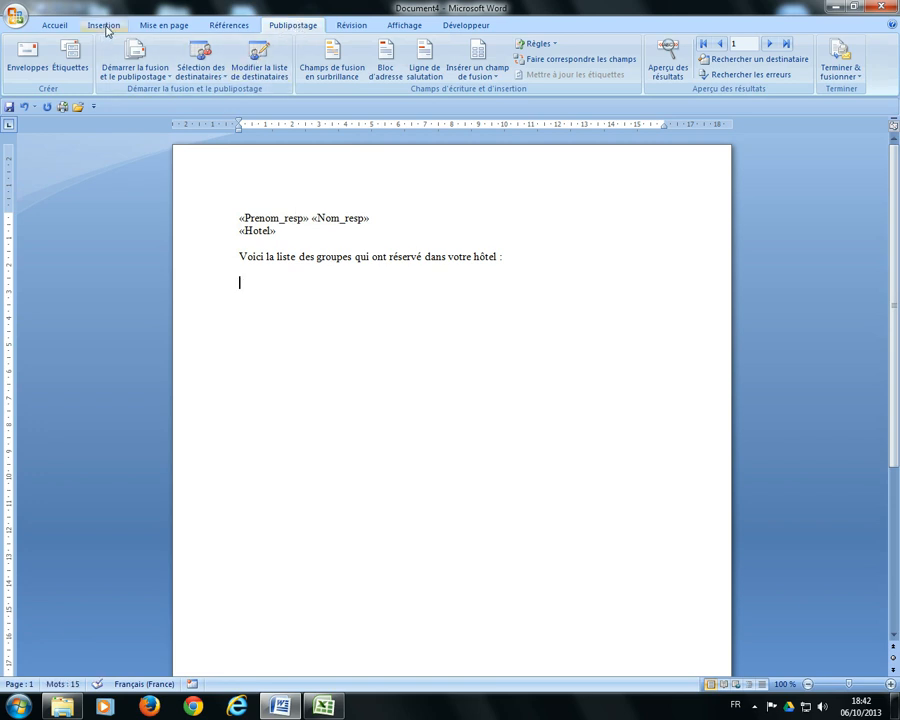
Step: Open the Champ dialog to insert a field below the introductory sentence
click(105, 27)
click(580, 76)
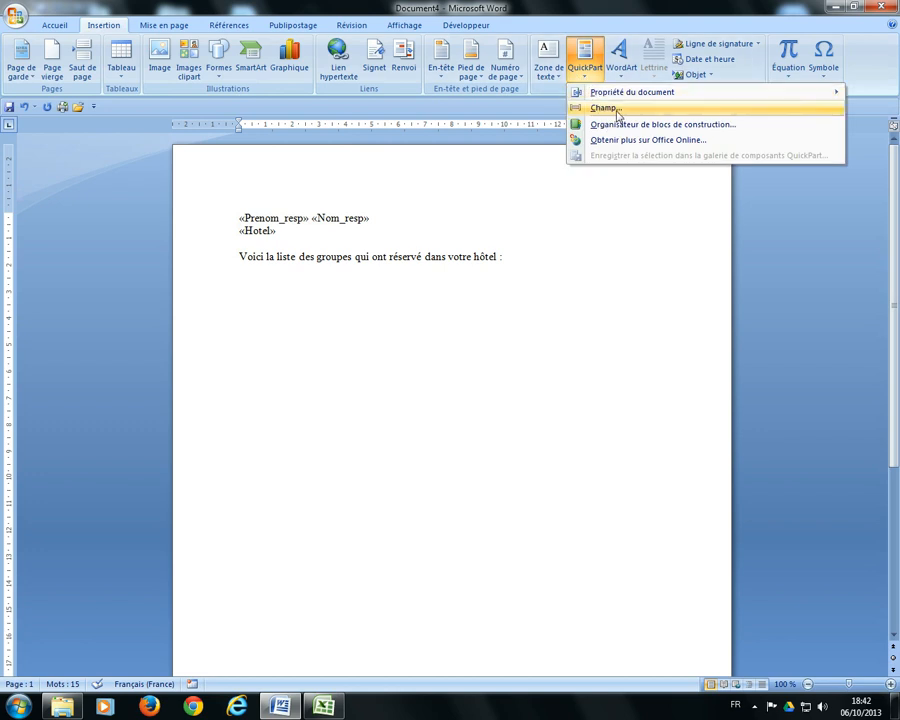
click(617, 110)
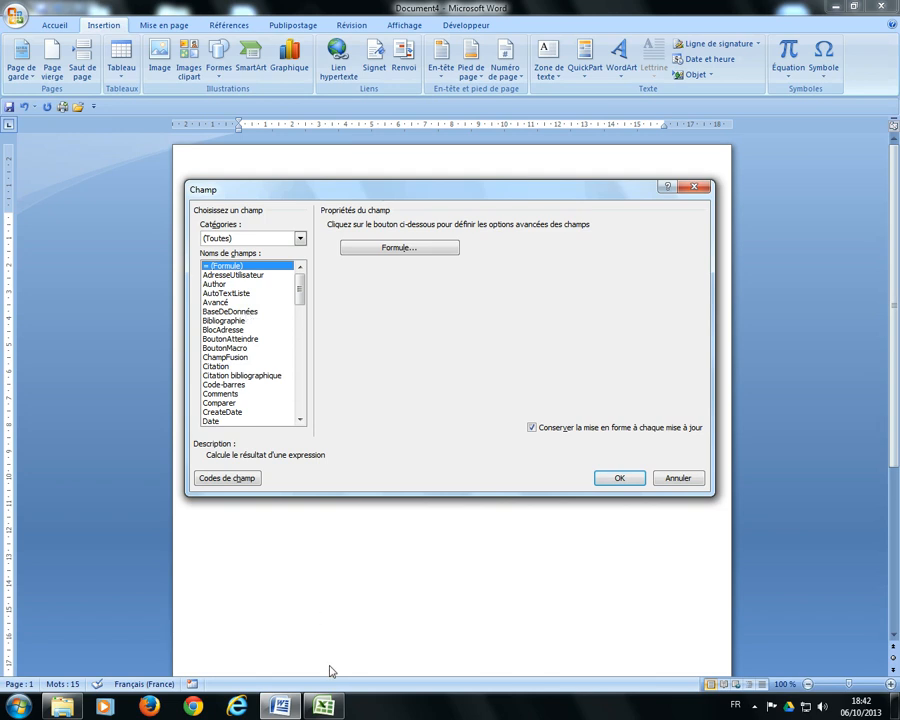
Step: Switch to the Excel workbook, check the columns of the Groupes sheet and return to Word
click(323, 707)
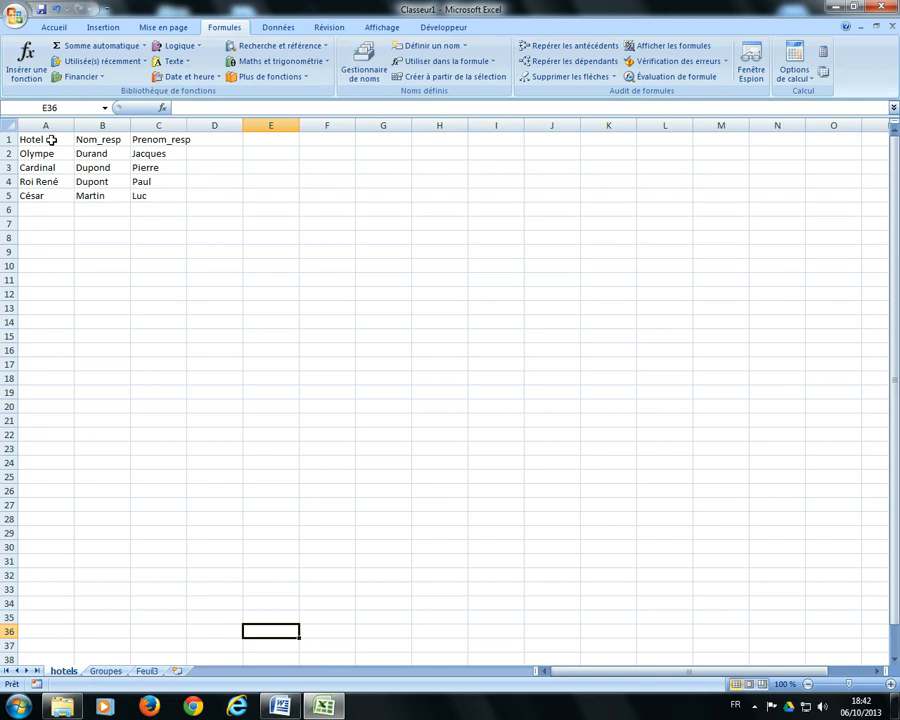
click(108, 671)
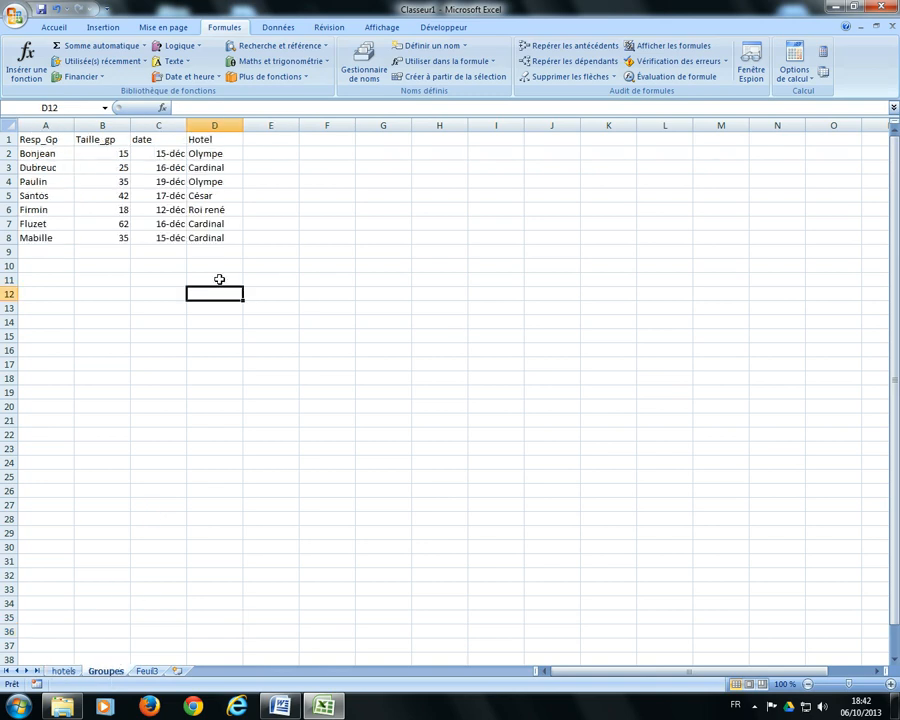
key(alt+Tab)
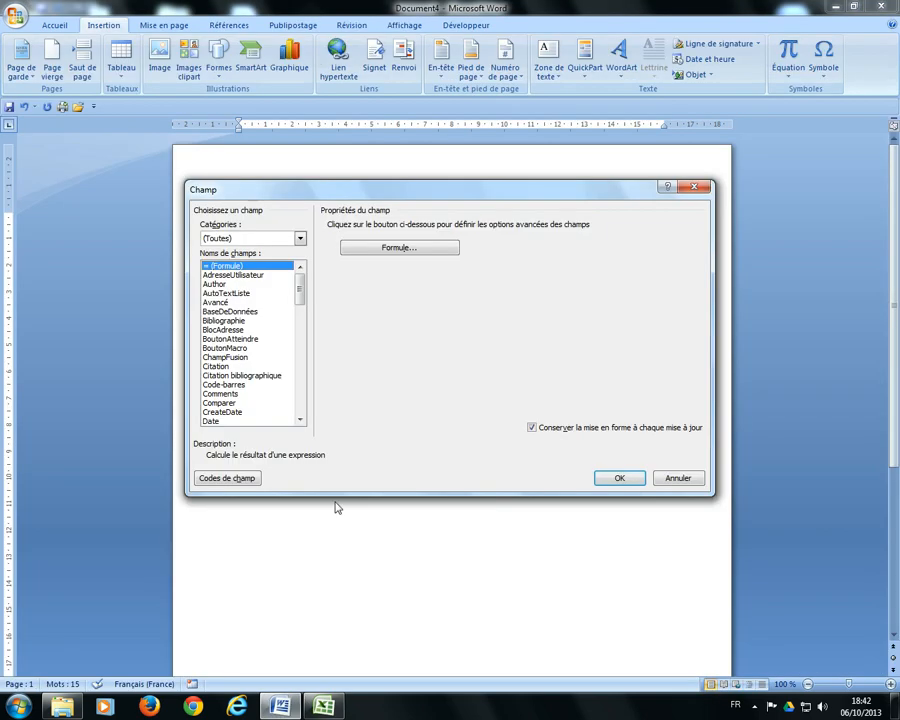
Step: Choose the BaseDeDonnées field with the Gp table of Classeur1, in G:\Clovis\GIT\cours 2eme année, as its data source, first row as headers
click(254, 312)
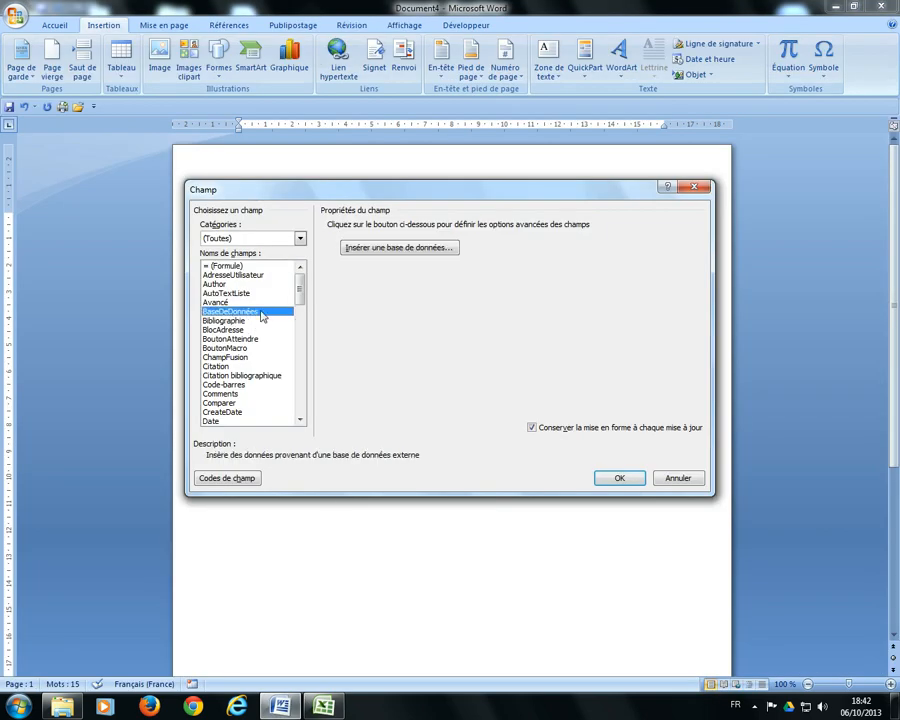
click(375, 250)
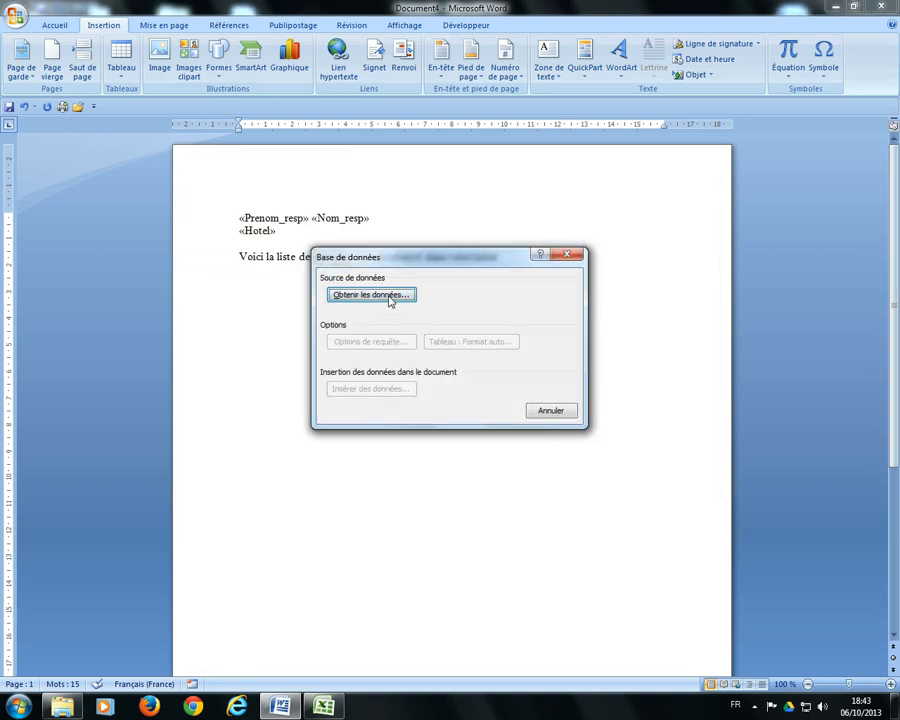
click(381, 297)
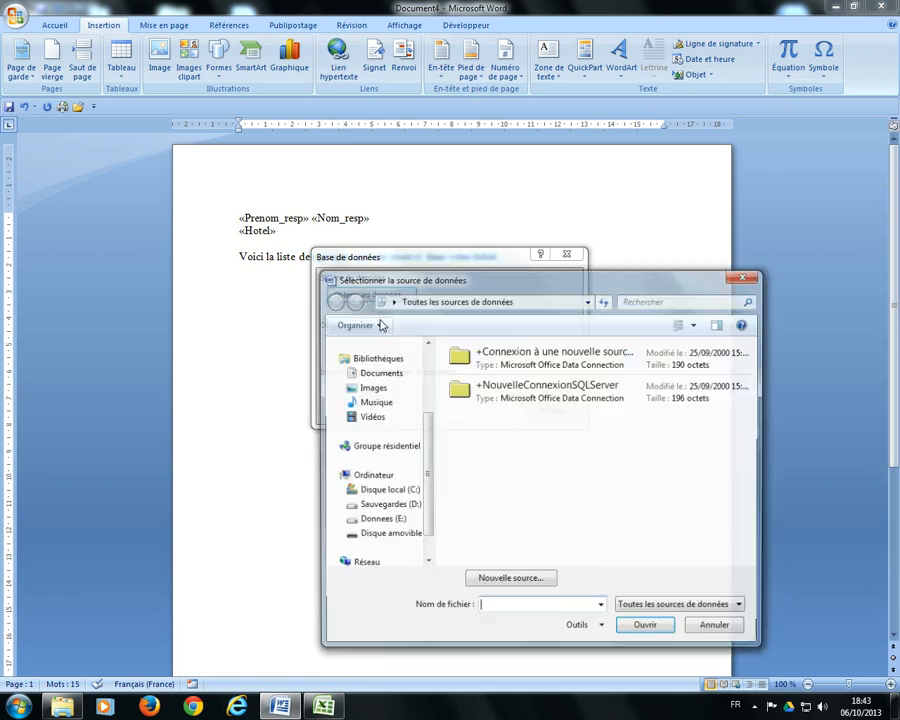
scroll(425, 545, down, 5)
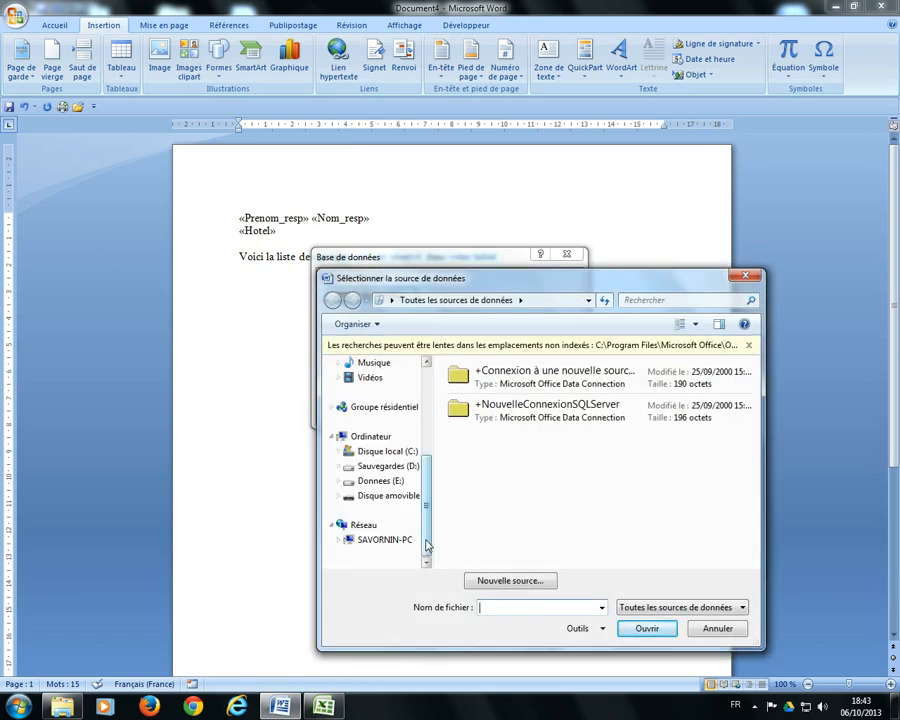
click(392, 492)
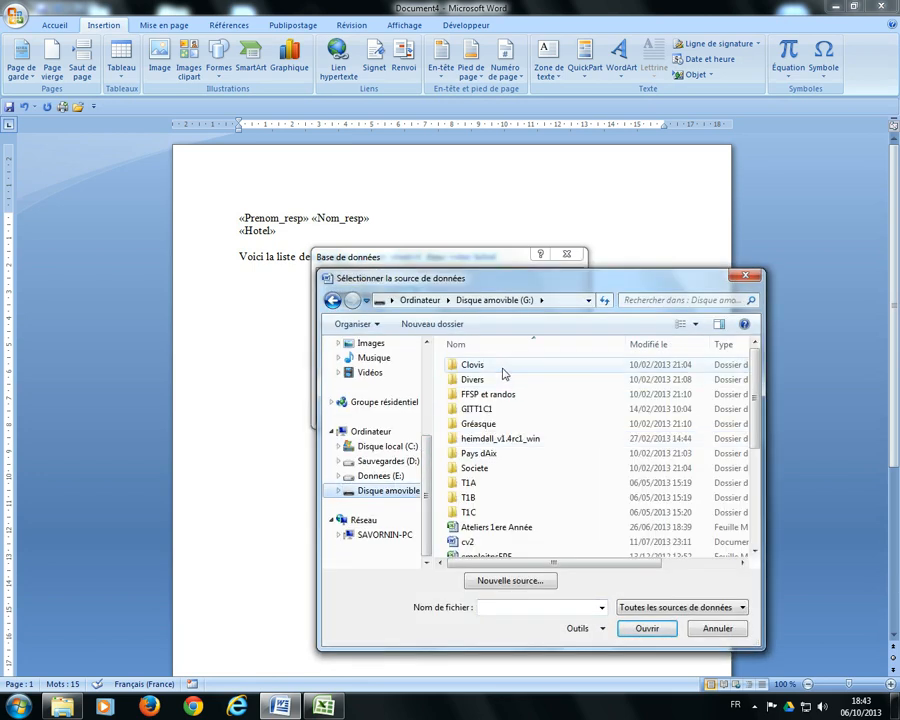
double_click(500, 366)
double_click(472, 396)
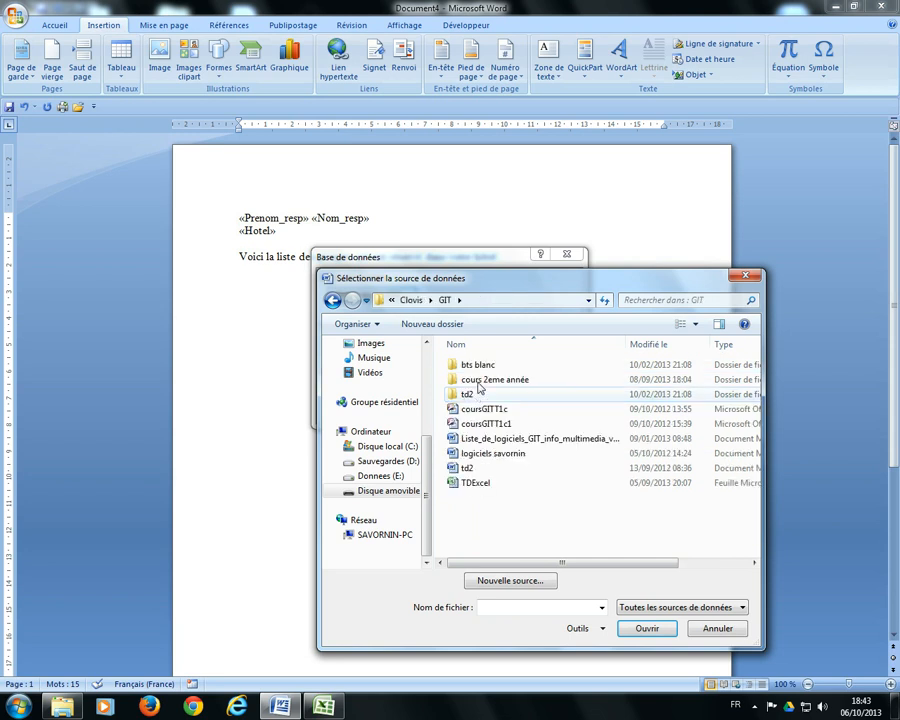
double_click(486, 374)
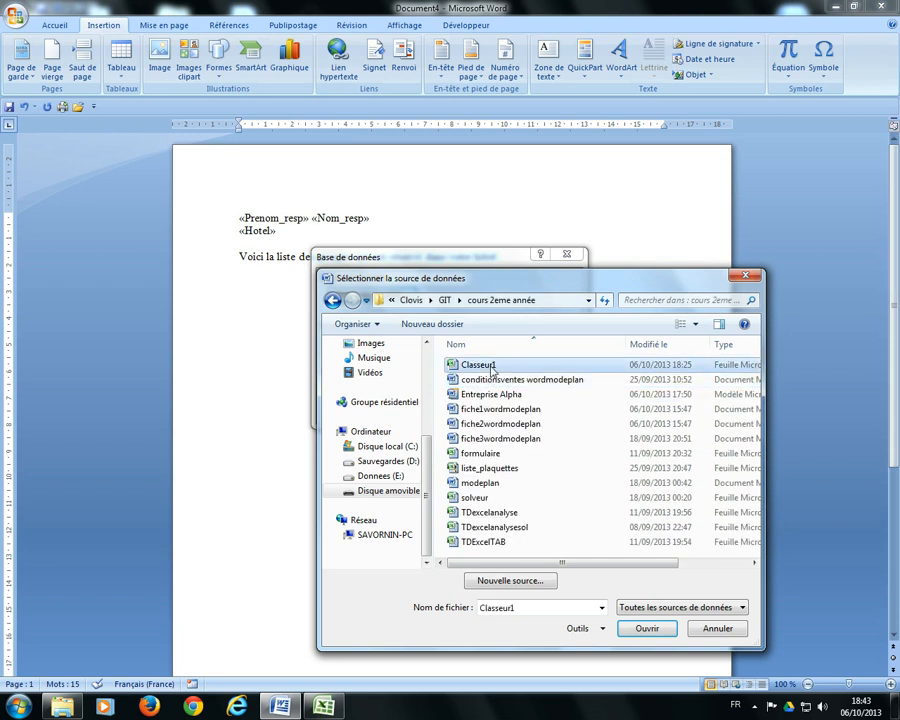
double_click(470, 365)
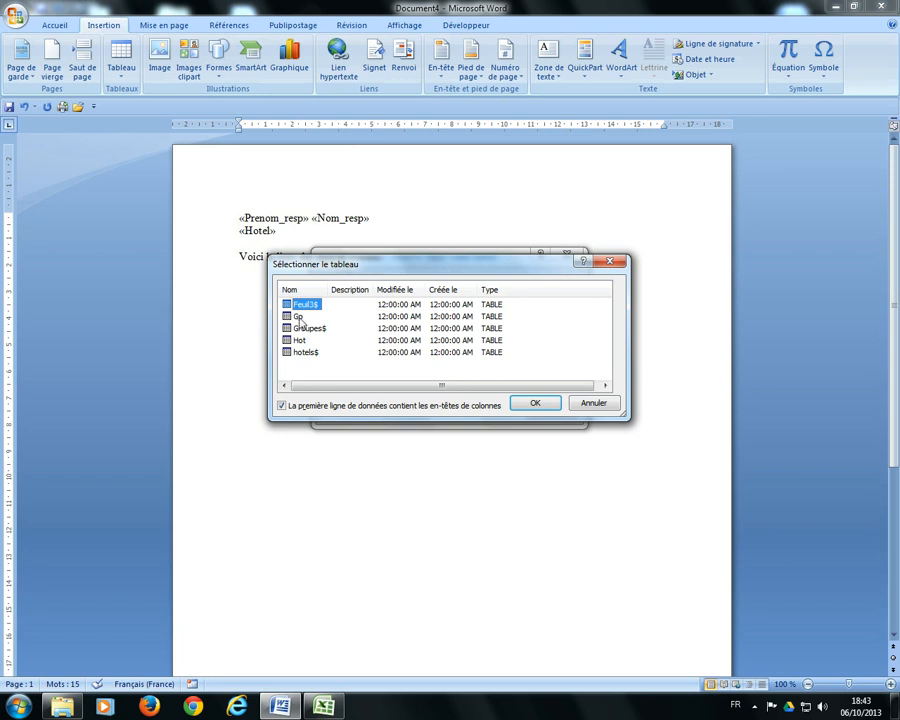
click(299, 317)
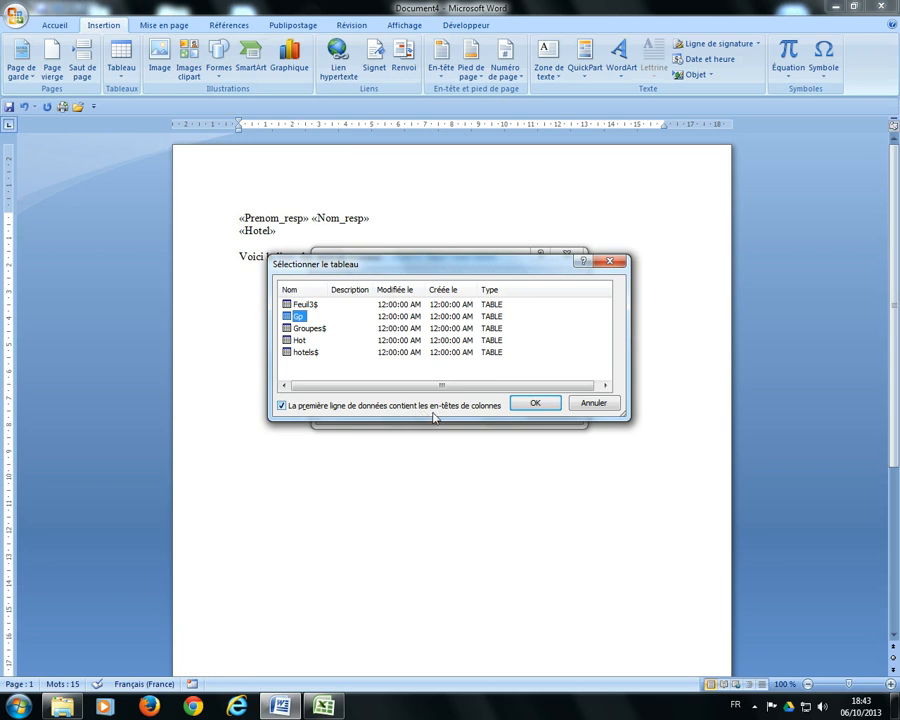
click(546, 403)
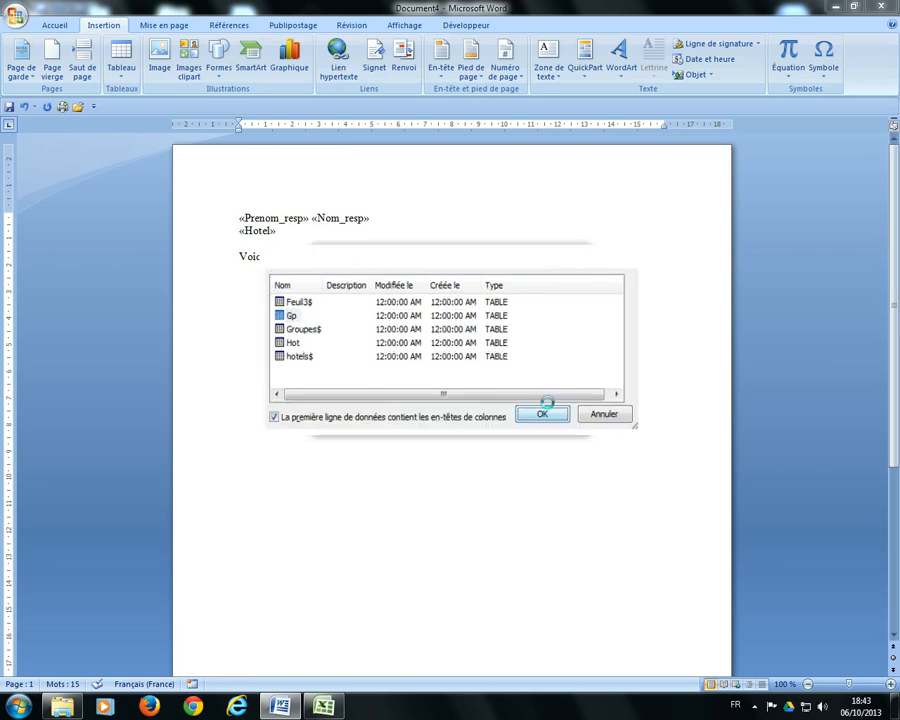
Step: Set the query filter to keep only records whose Hotel field is equal to Cardinal
click(424, 341)
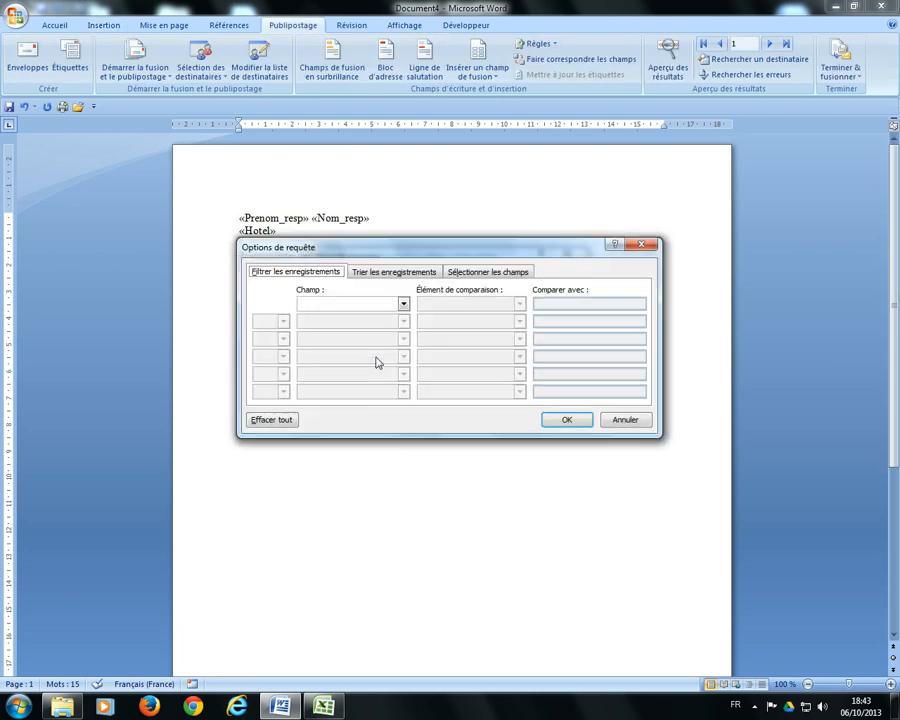
click(404, 304)
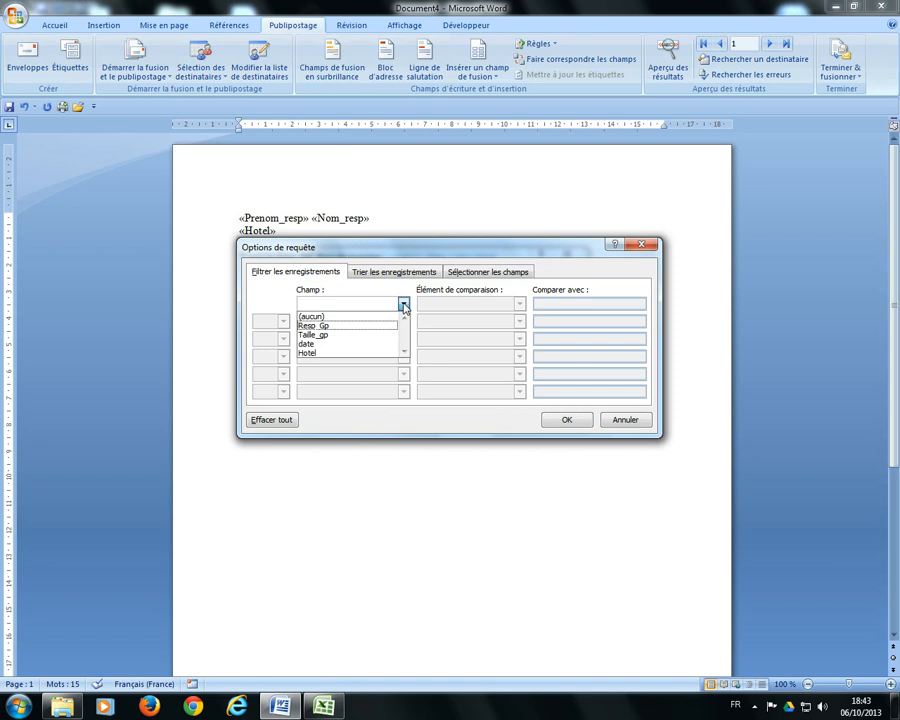
click(330, 354)
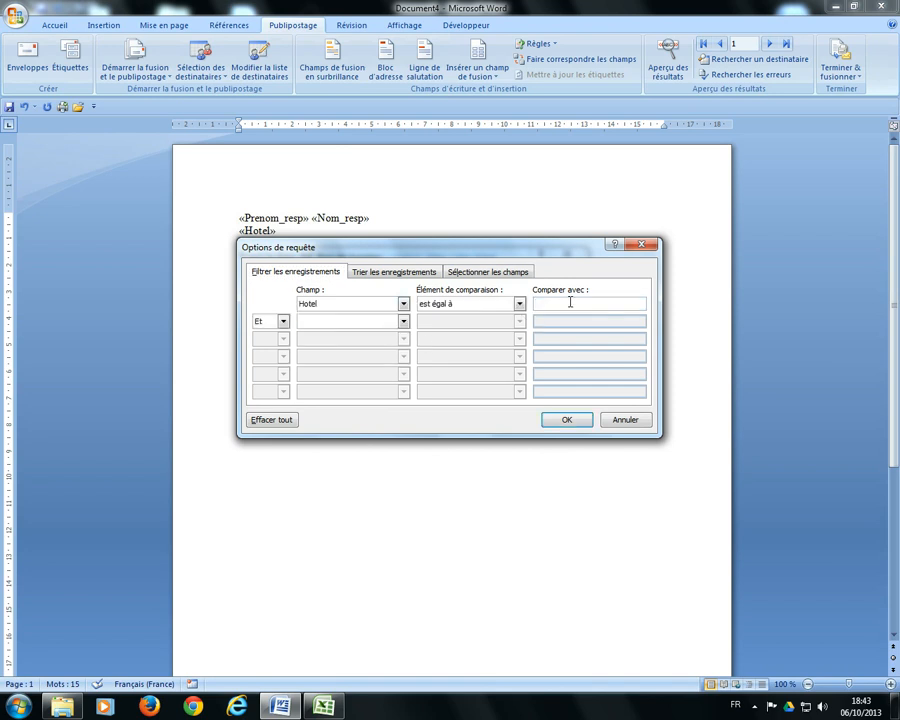
text(Cardinal)
Step: Remove Hotel from the query's selected fields, keep the field names included and validate the query options
click(478, 280)
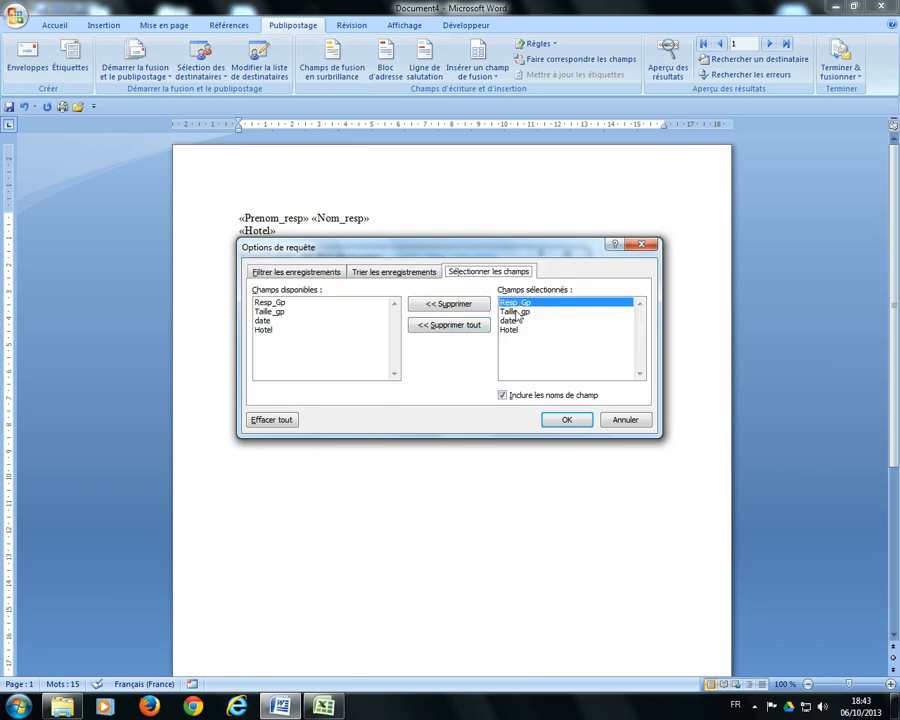
click(510, 331)
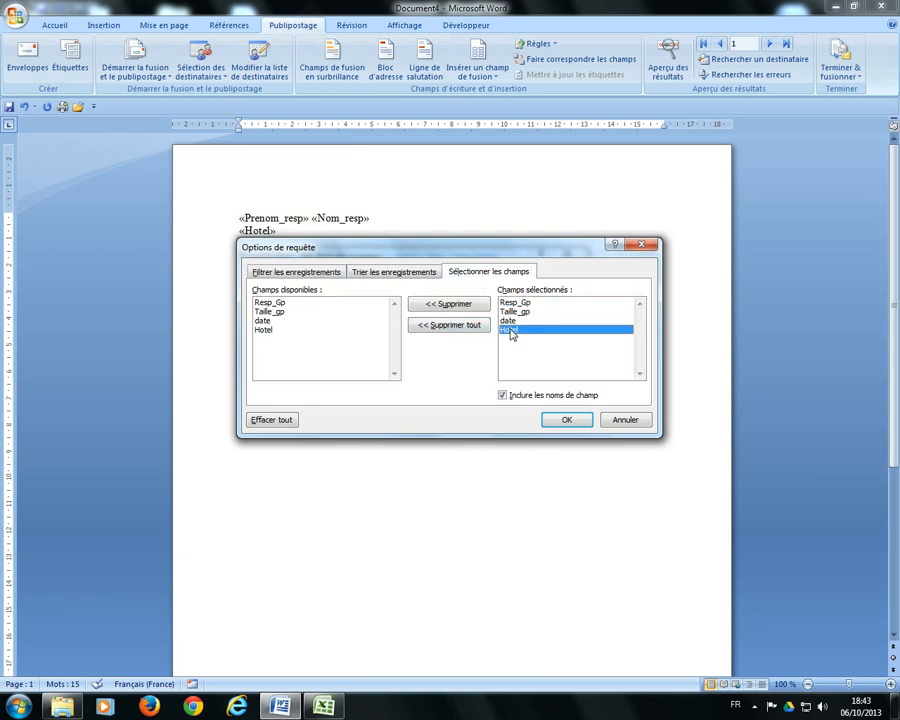
click(470, 304)
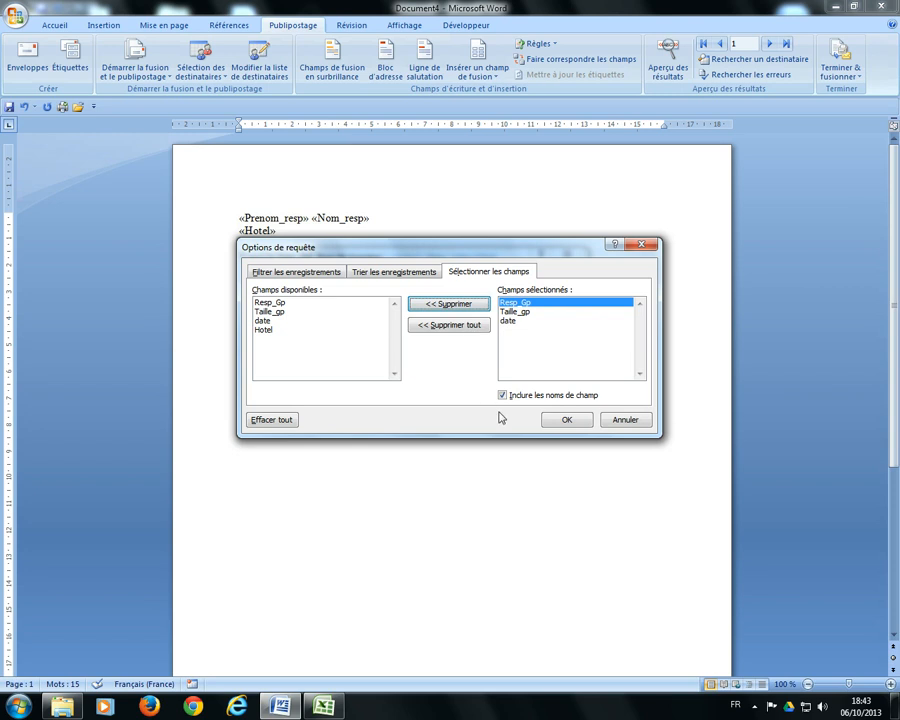
click(566, 421)
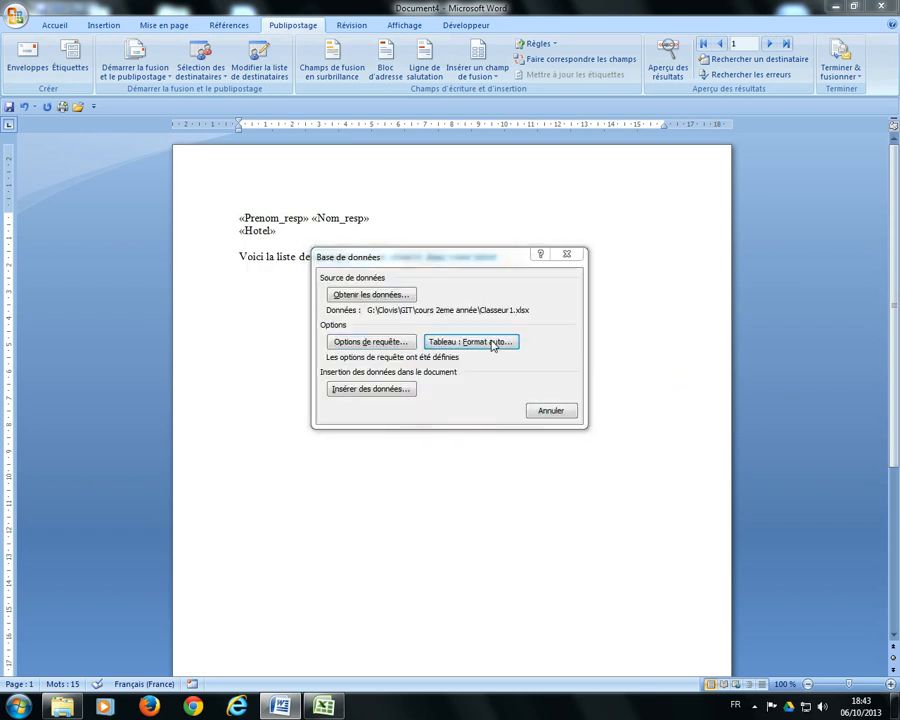
Step: Apply the Classique 2 table format with its default options and insert all the records as a field
click(492, 343)
click(332, 293)
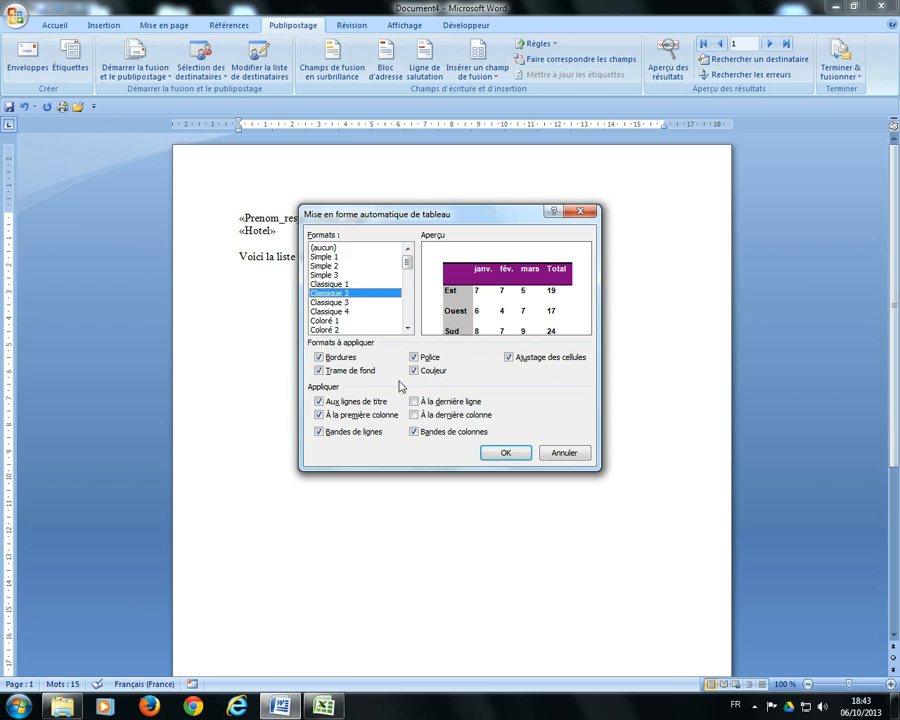
click(516, 455)
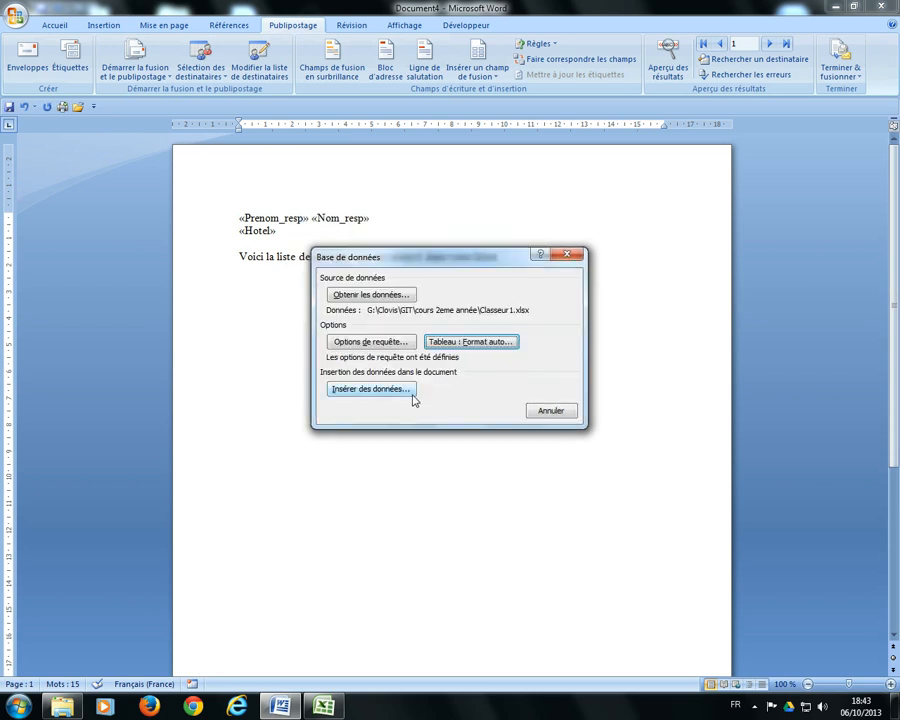
click(383, 391)
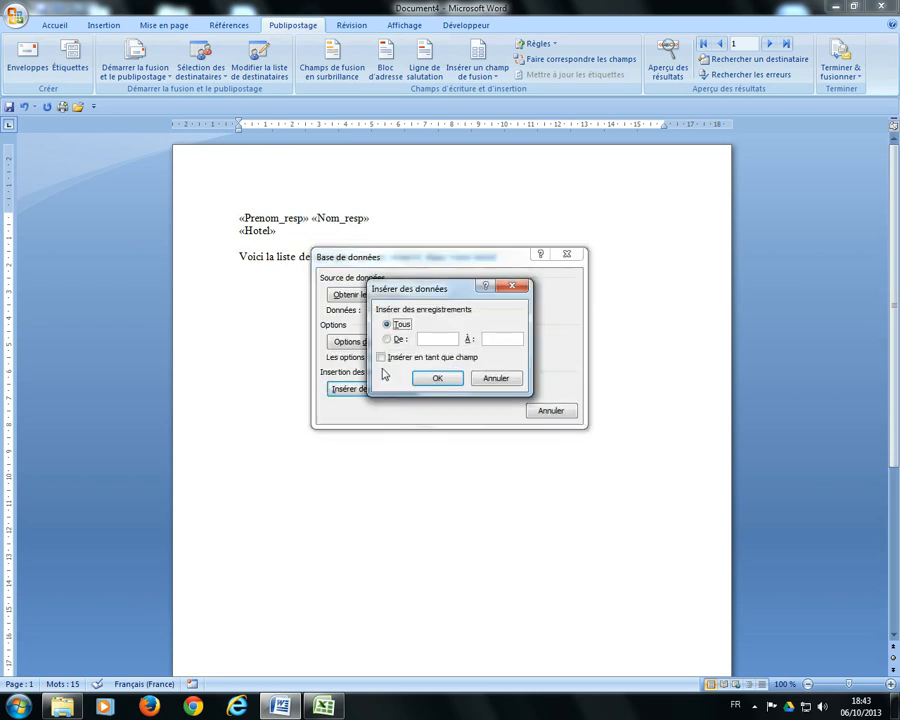
click(381, 358)
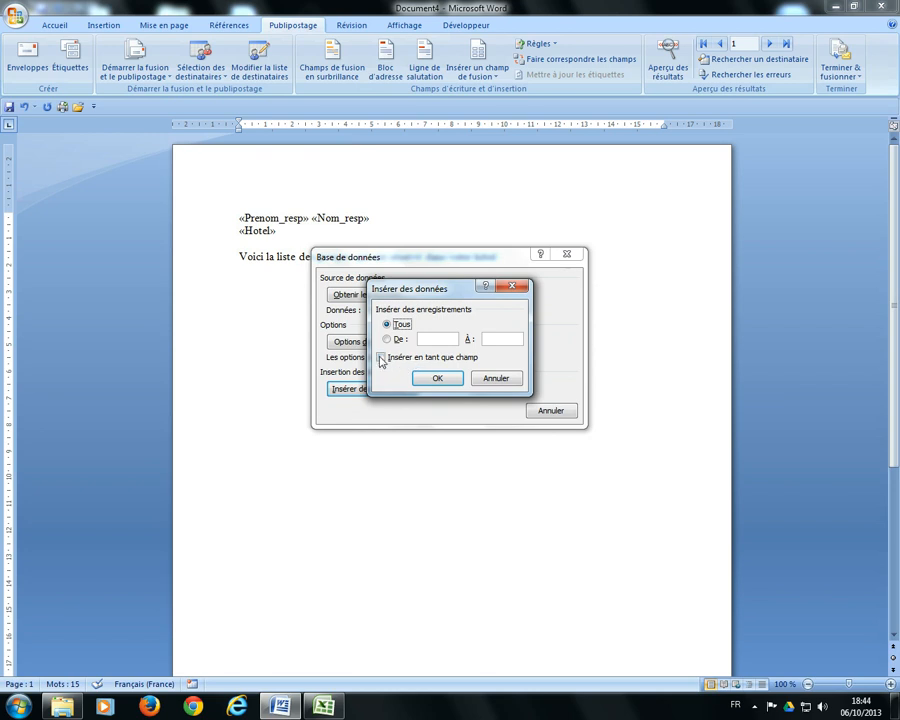
click(437, 378)
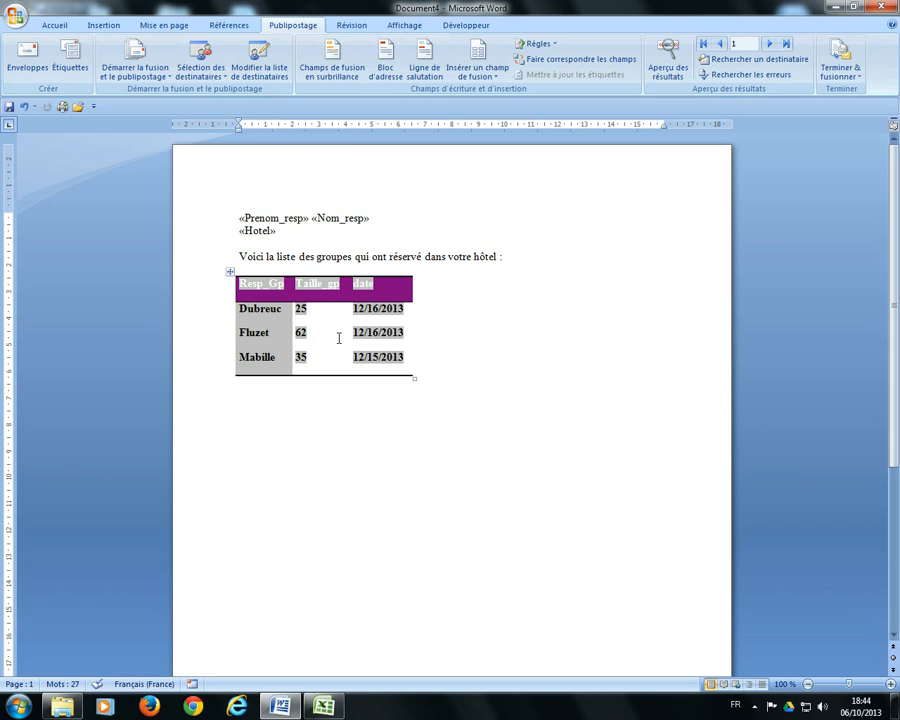
Step: Preview the merge results with the groups table for the first and second records
click(686, 62)
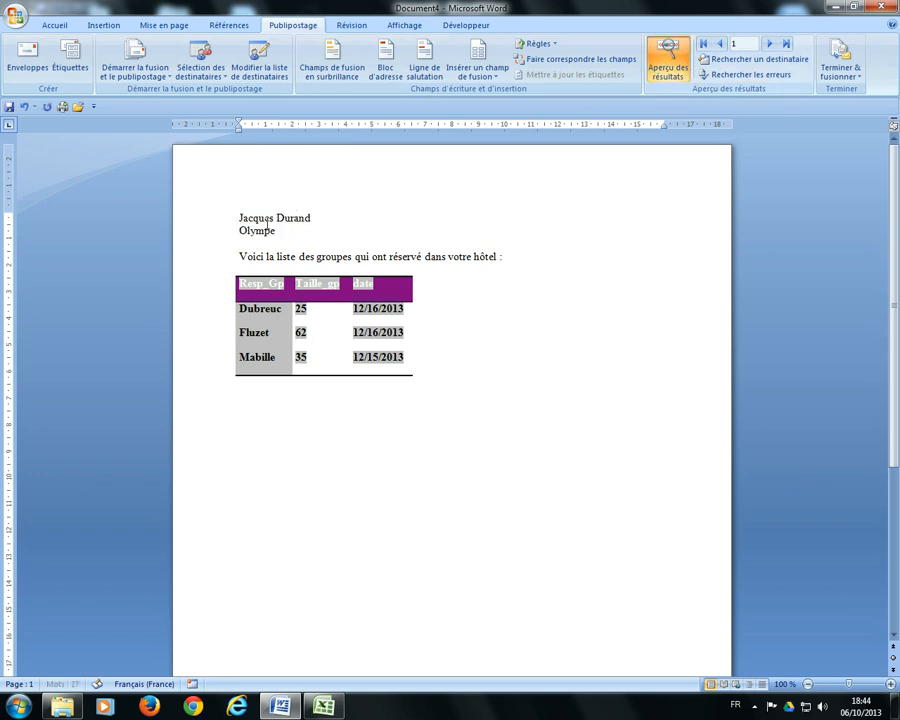
click(769, 44)
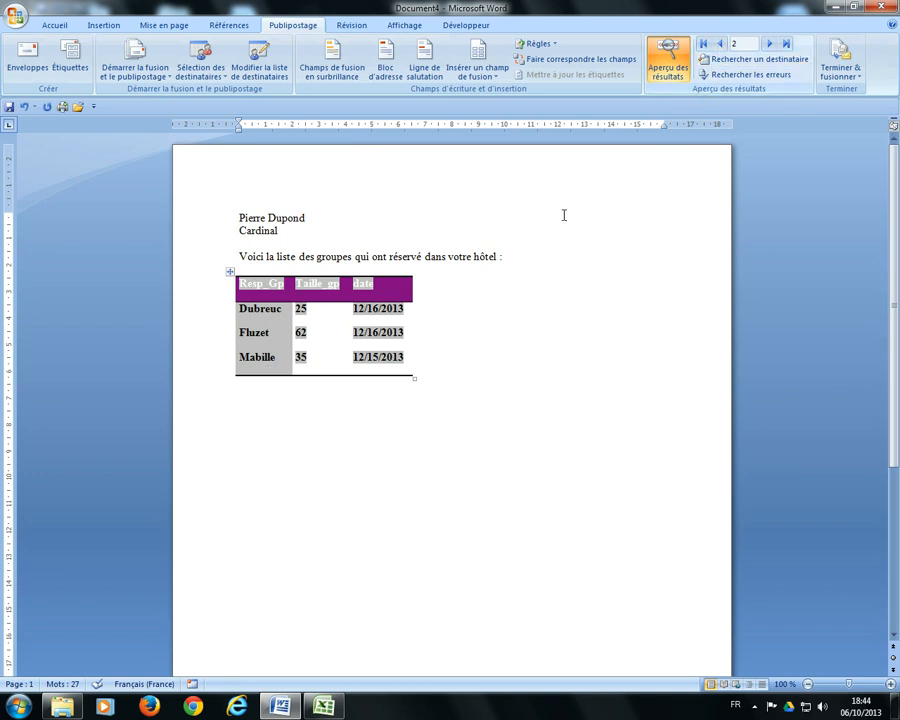
Step: Return to the first record, turn off the results preview and show the DATABASE field code behind the groups table
click(719, 44)
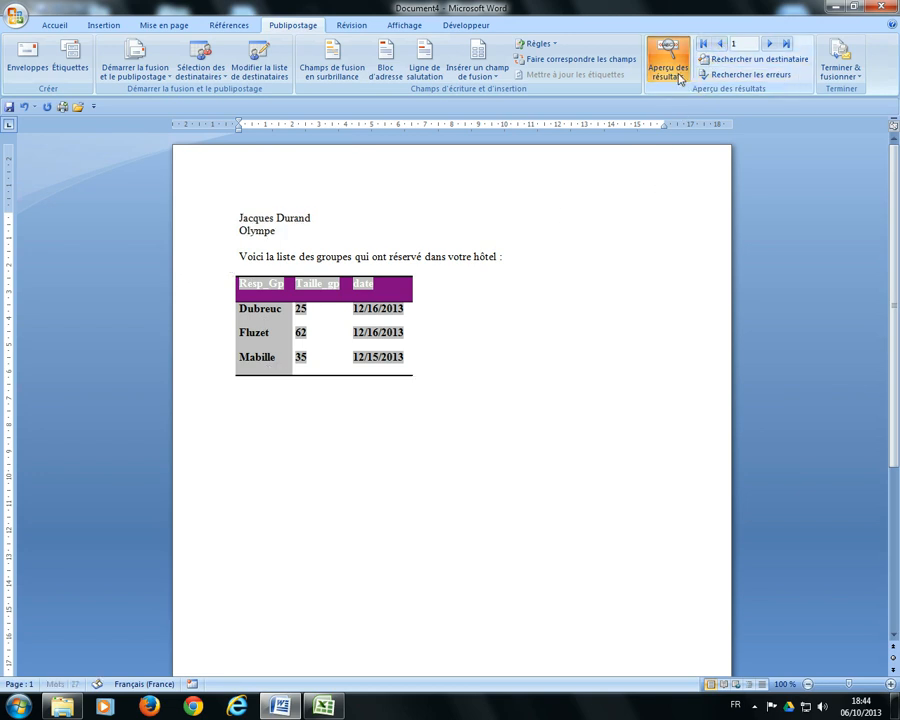
click(674, 69)
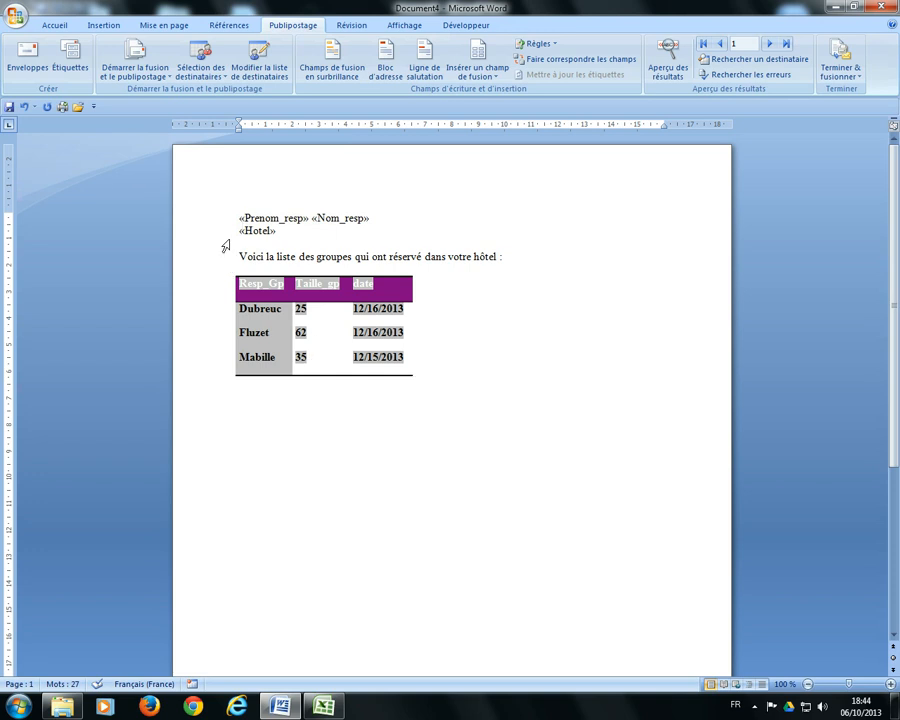
click(265, 286)
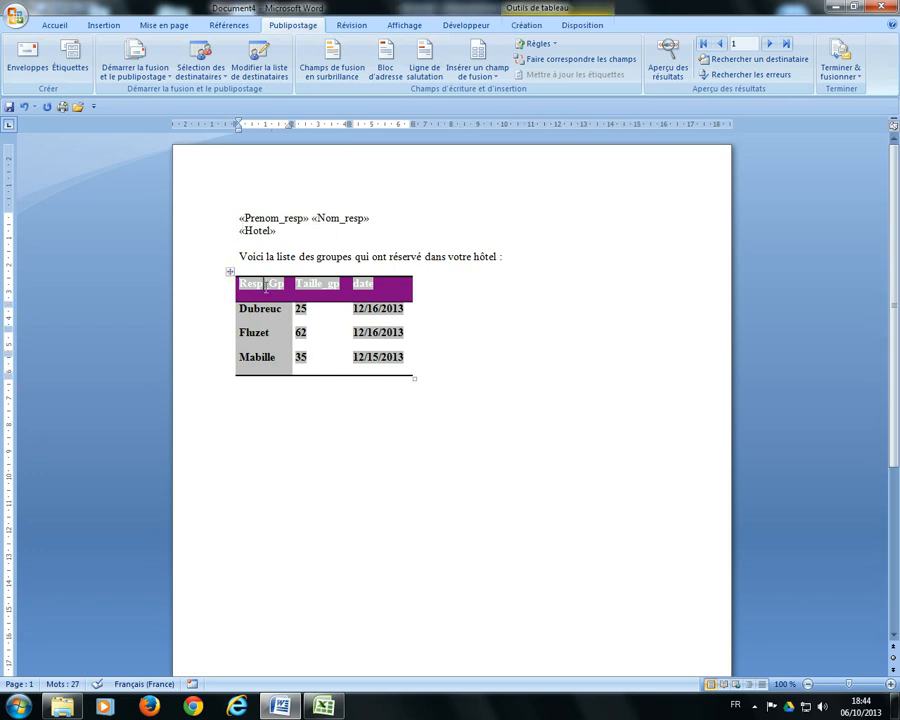
click(212, 288)
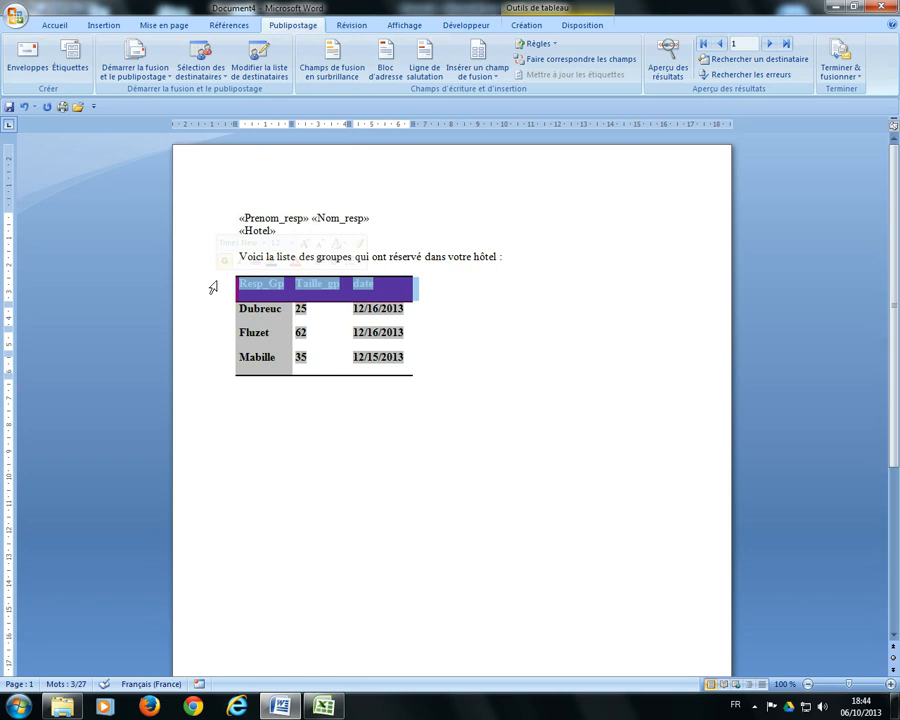
key(alt+F9)
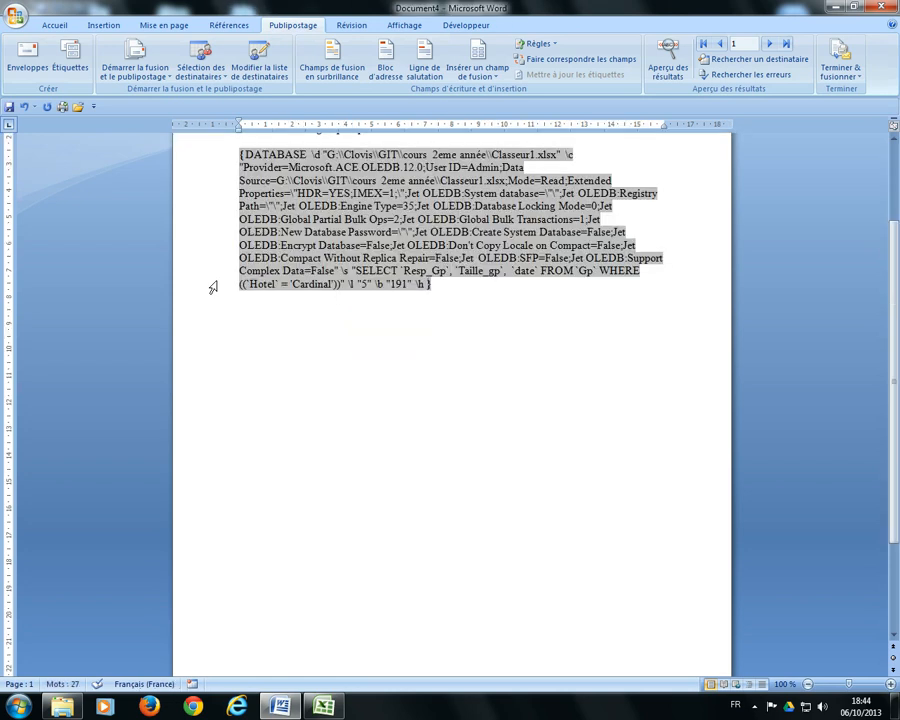
scroll(212, 288, up, 3)
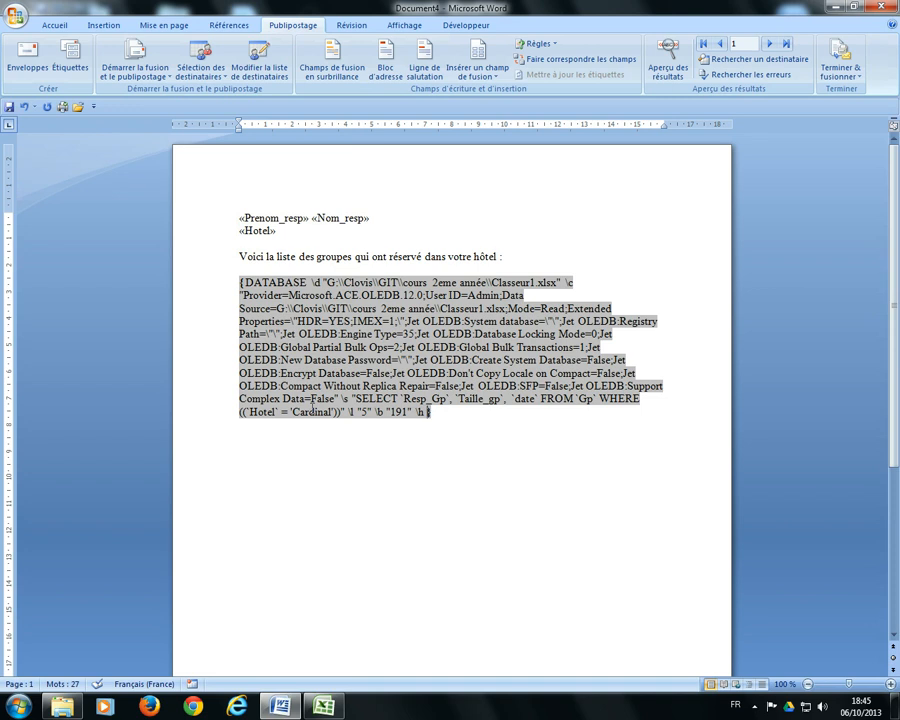
Step: Replace the fixed value Cardinal in the field code's WHERE clause with a nested MERGEFIELD Hotel field, keeping the surrounding quotes
drag(296, 411, 329, 414)
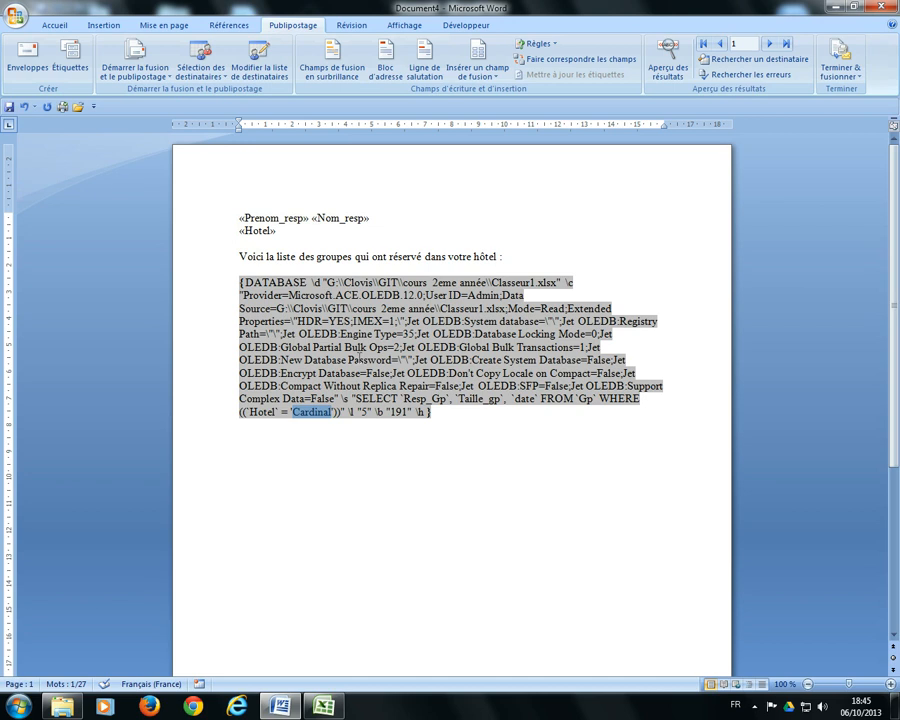
key(Delete)
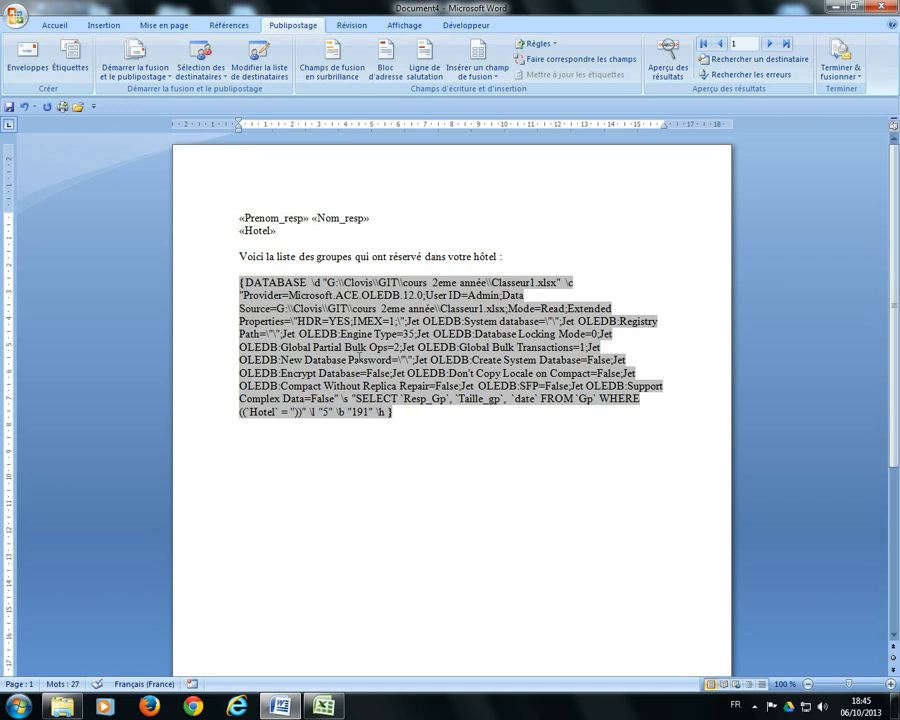
key(ctrl+F9)
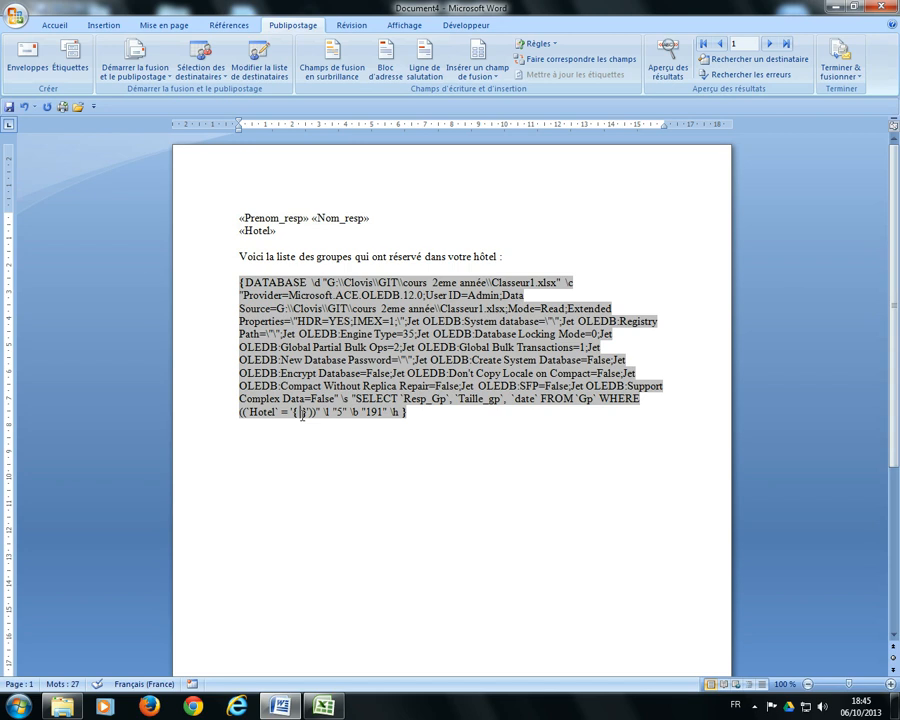
text(MERGEFIELD)
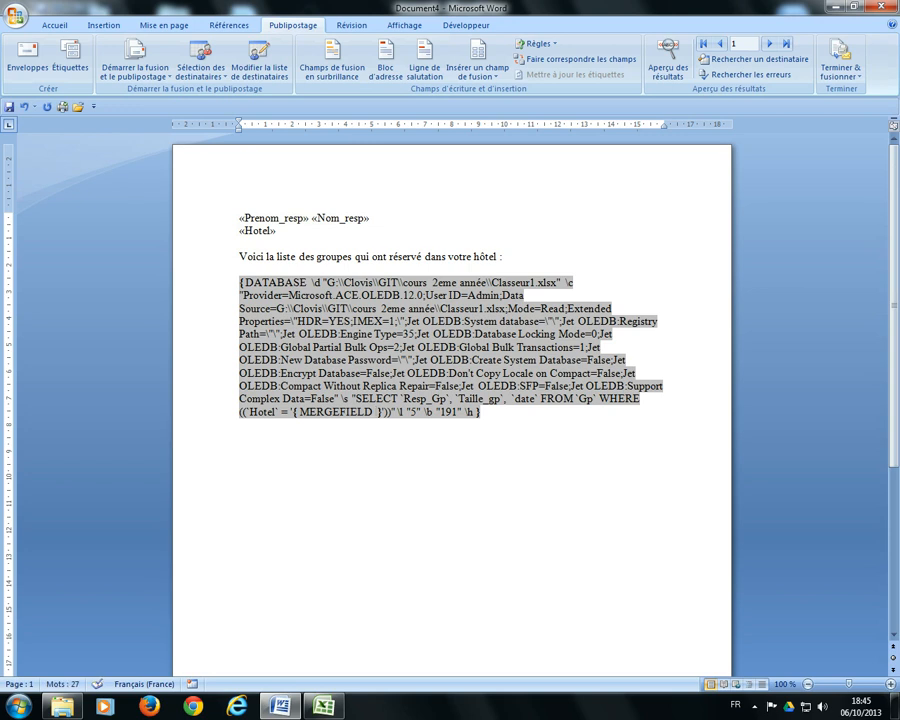
text(H)
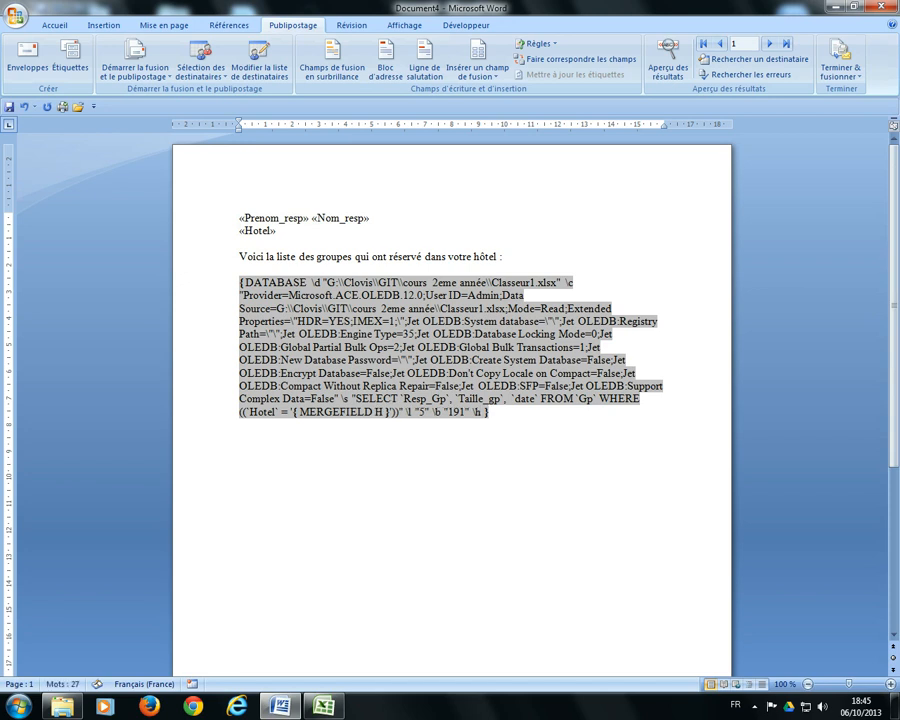
text(otel)
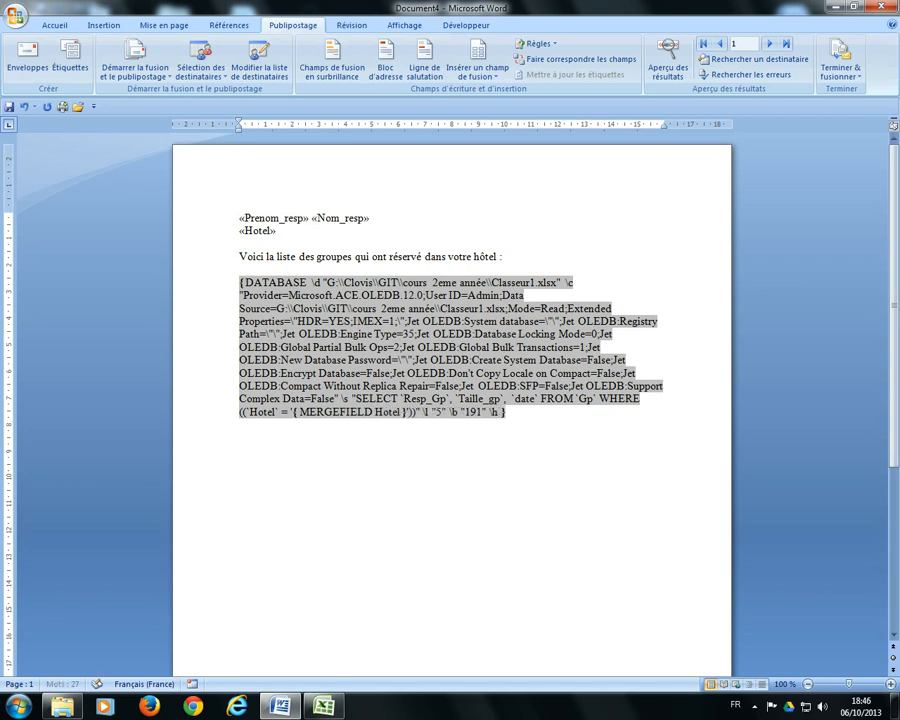
click(574, 427)
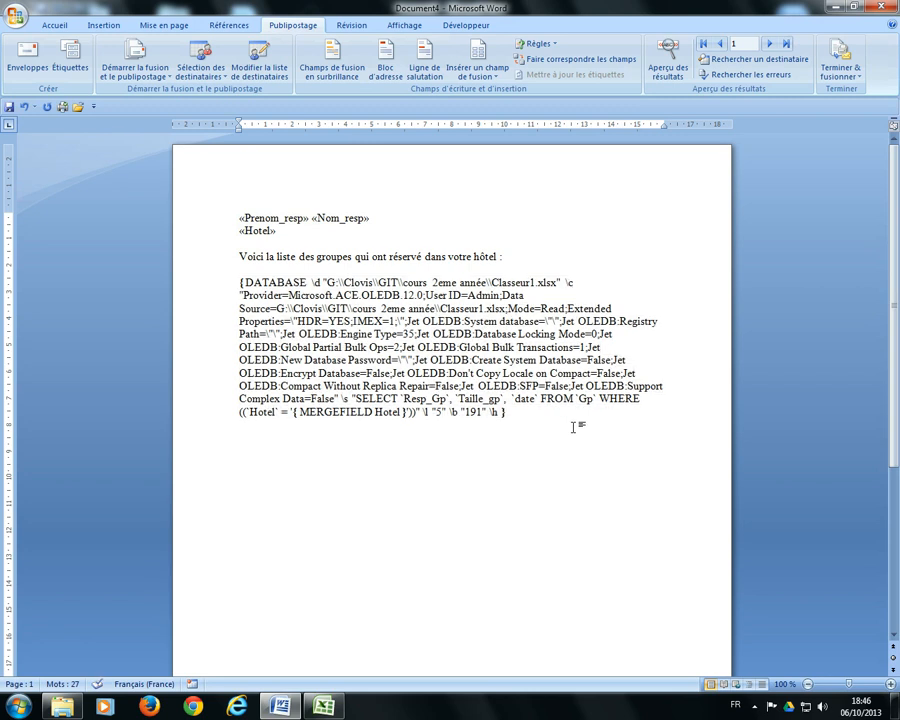
Step: Switch the DATABASE field code back to its table display and step to the following record and back to the first
click(489, 334)
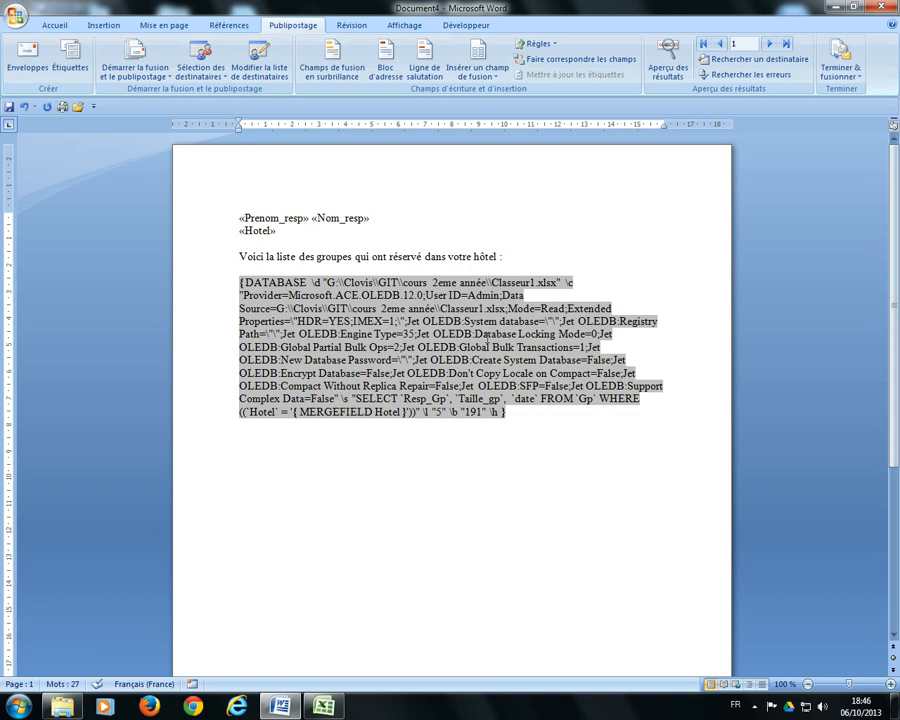
key(shift+F9)
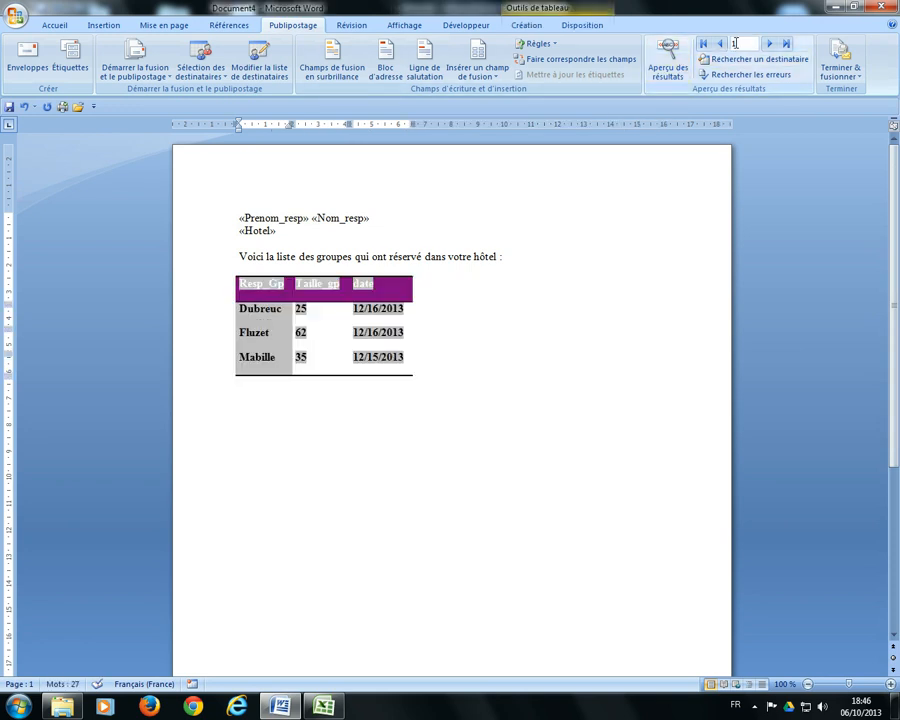
click(769, 43)
click(720, 43)
Step: Finish the merge by generating editable individual letters for all records in a new document
click(842, 72)
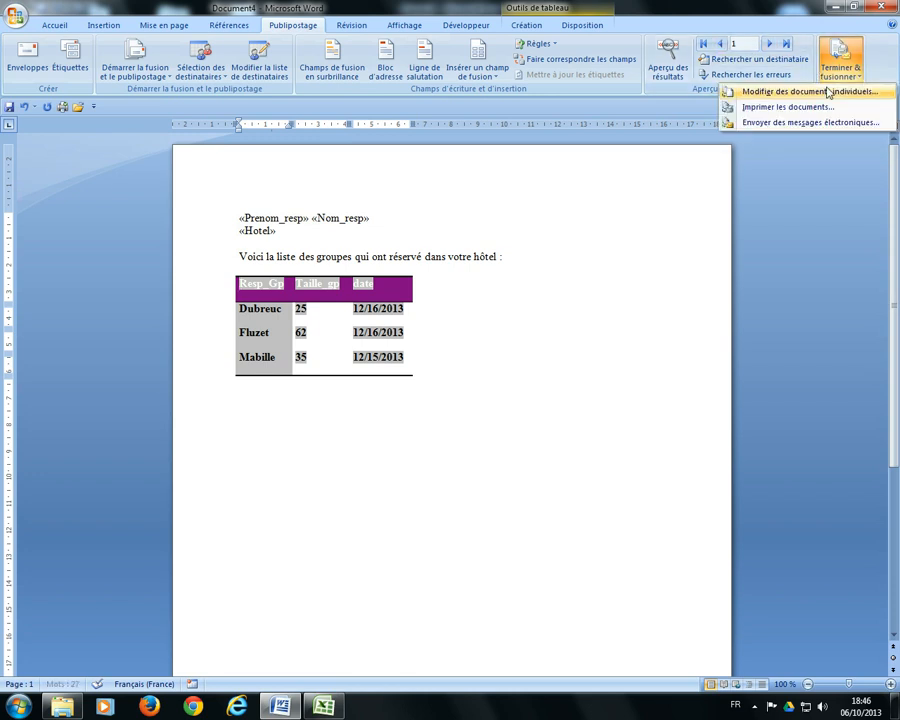
click(752, 91)
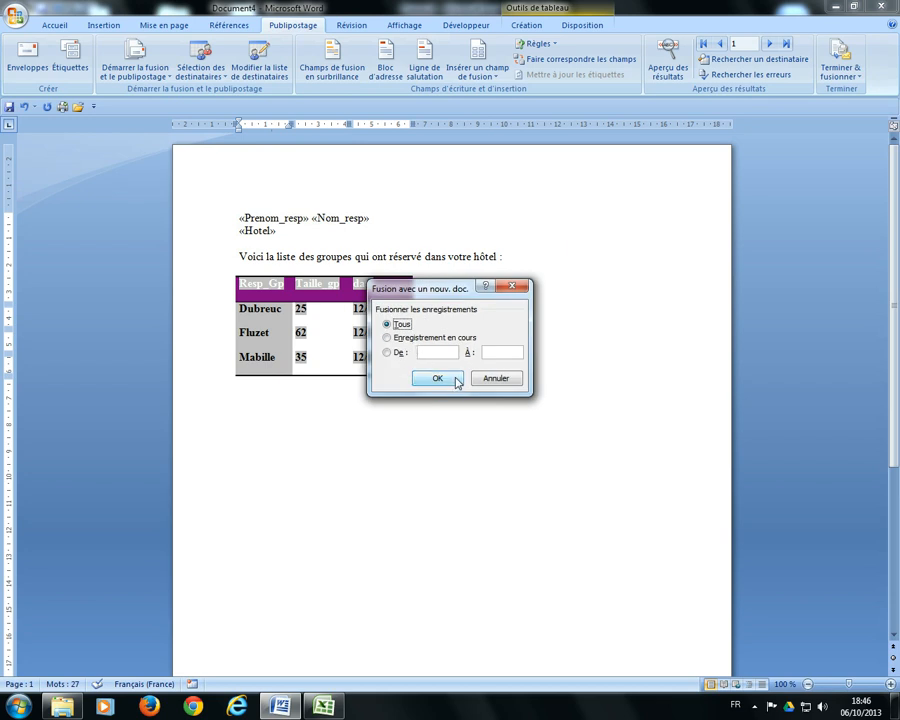
click(437, 378)
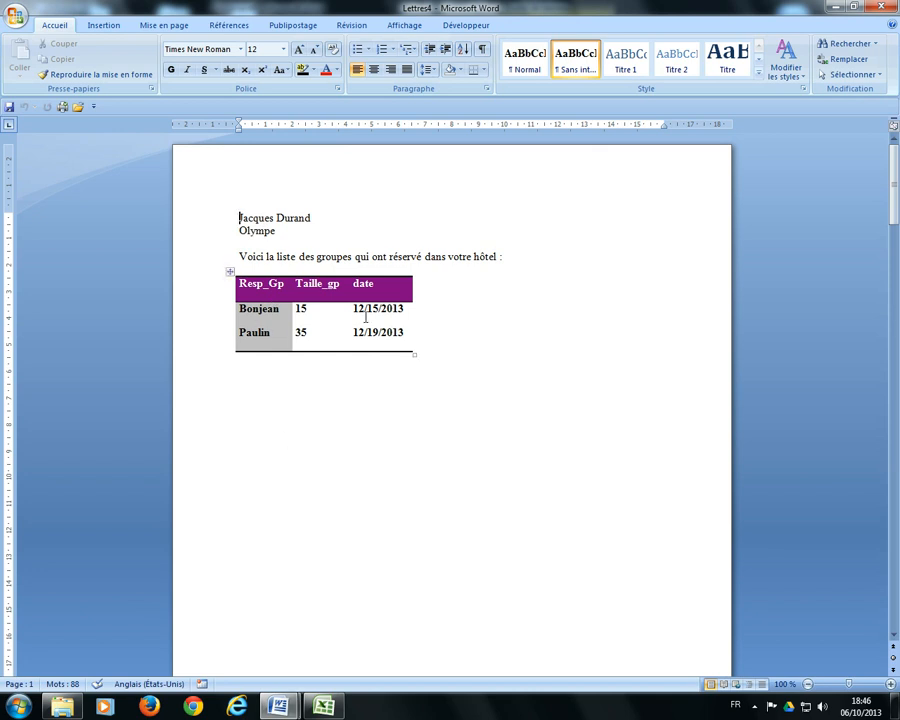
Step: Compare the bookings on the Groupes sheet of the Excel workbook Classeur1 with each hotel's table in the merged Word letters
click(323, 706)
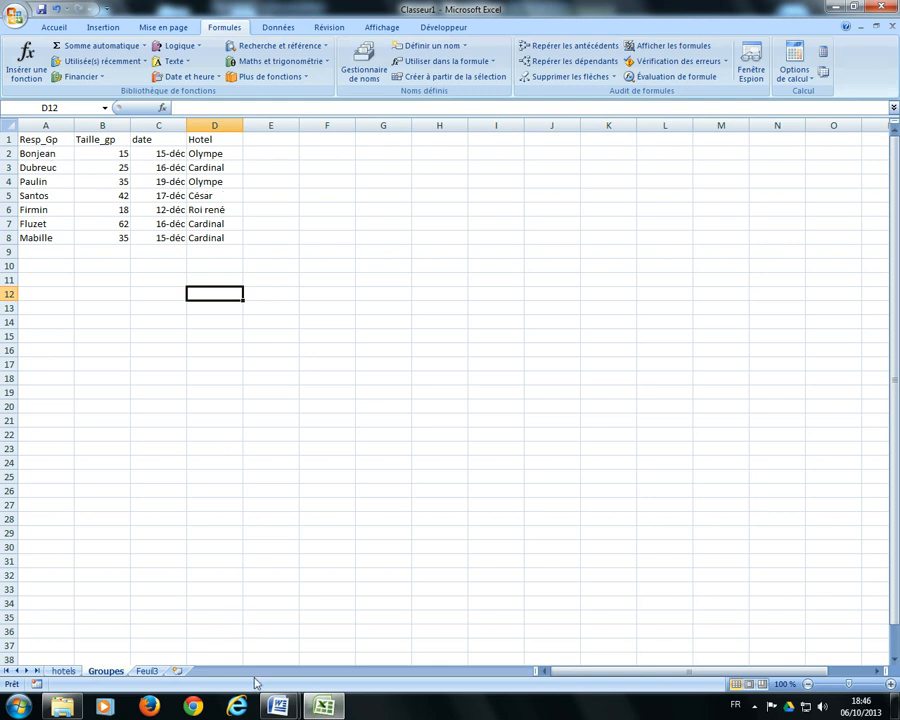
mouse_move(280, 706)
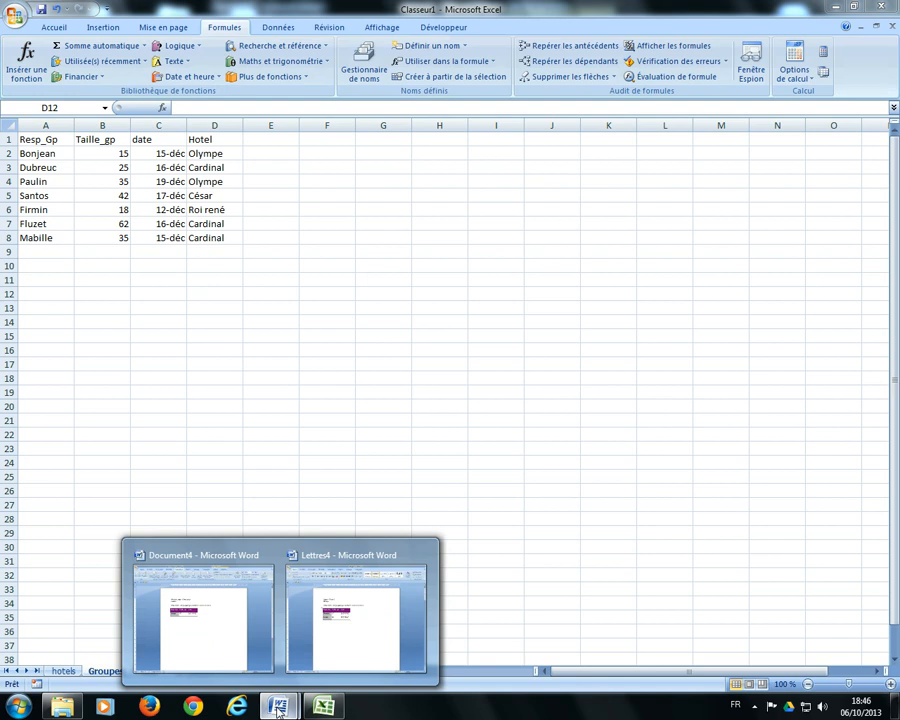
click(376, 638)
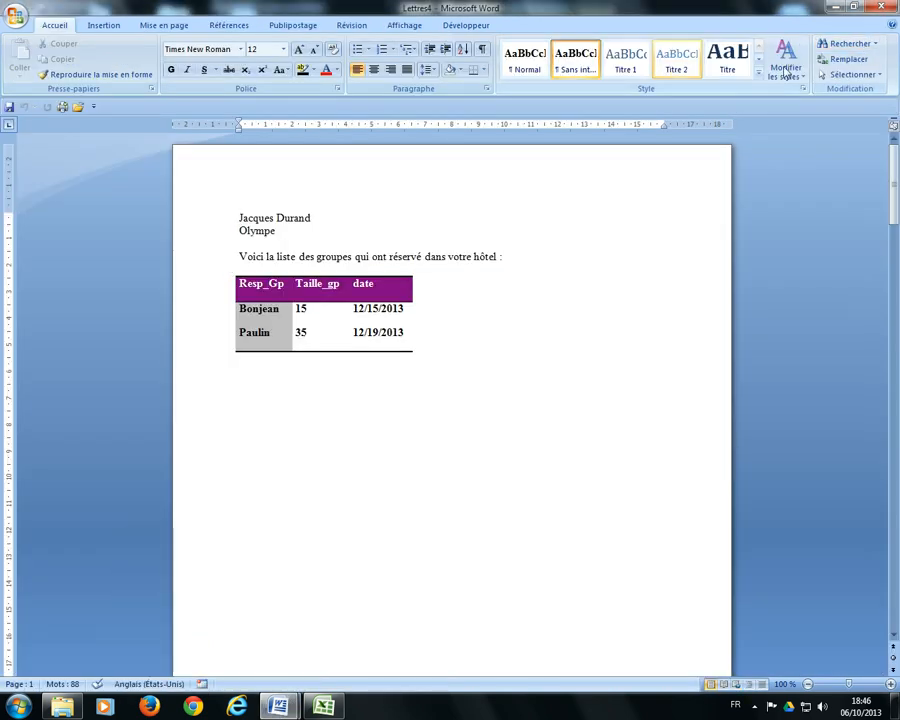
scroll(556, 492, down, 8)
scroll(556, 494, down, 4)
scroll(554, 494, down, 11)
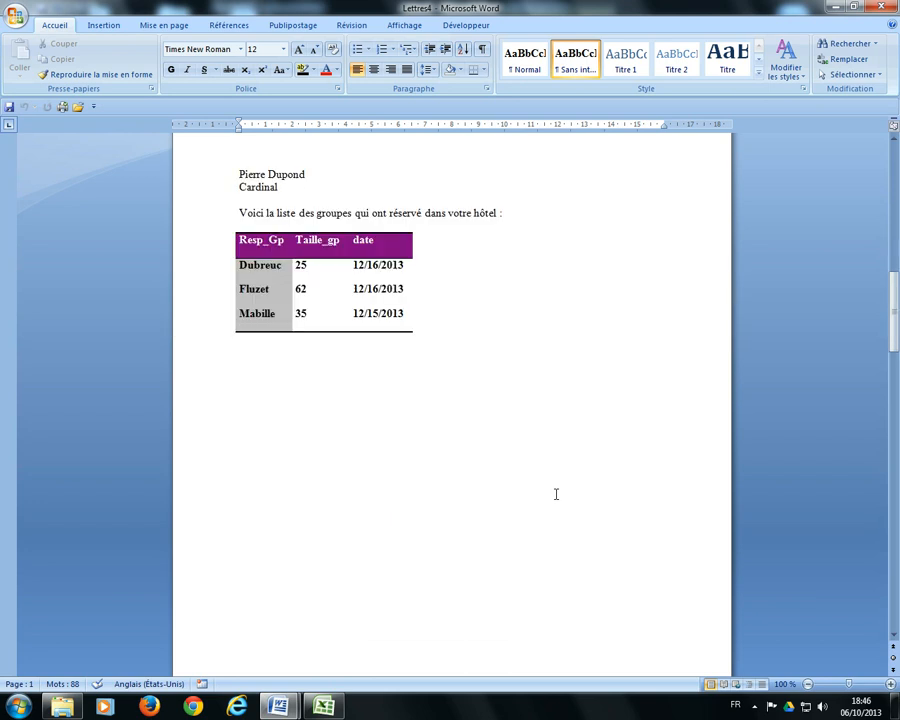
scroll(555, 493, down, 6)
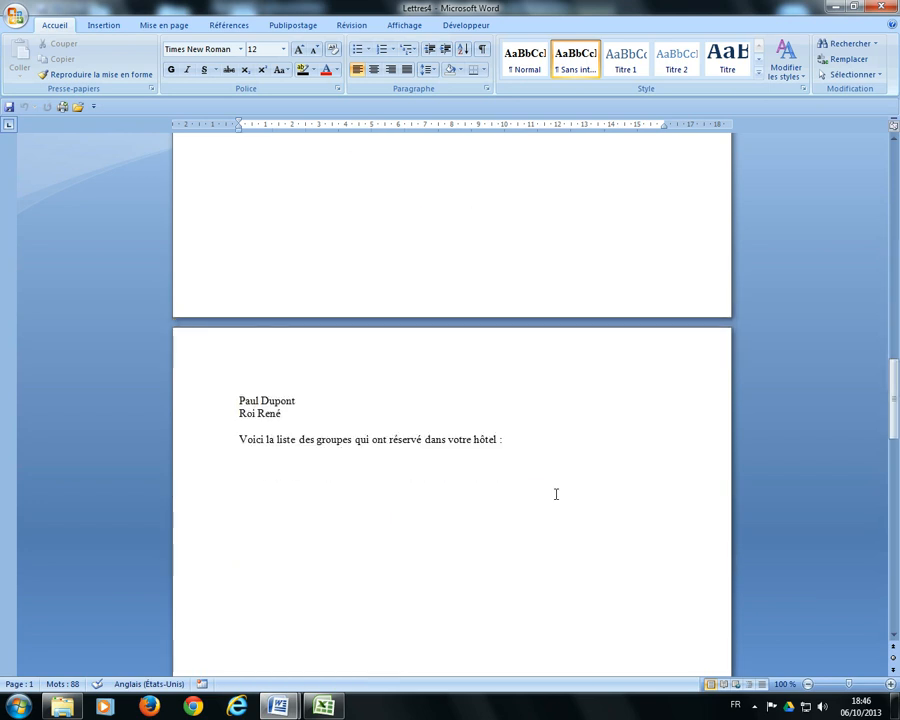
scroll(556, 494, down, 20)
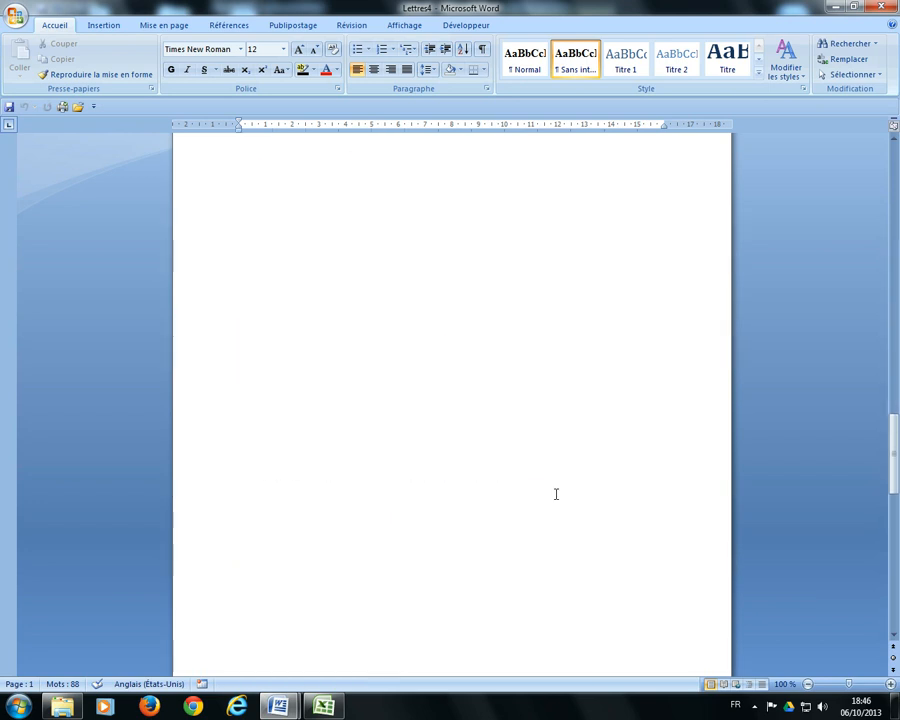
scroll(556, 494, down, 1)
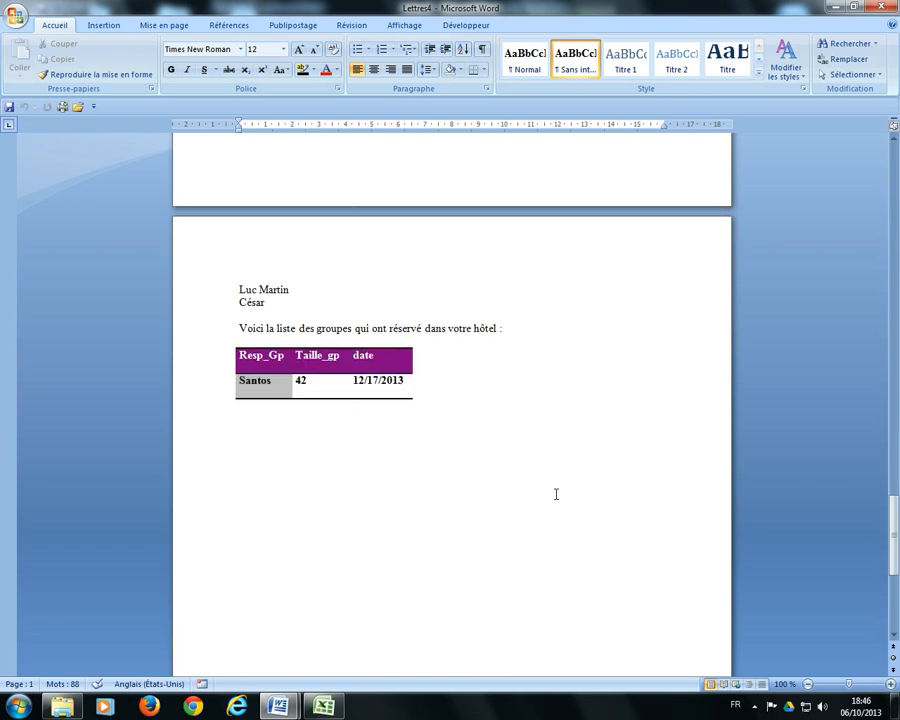